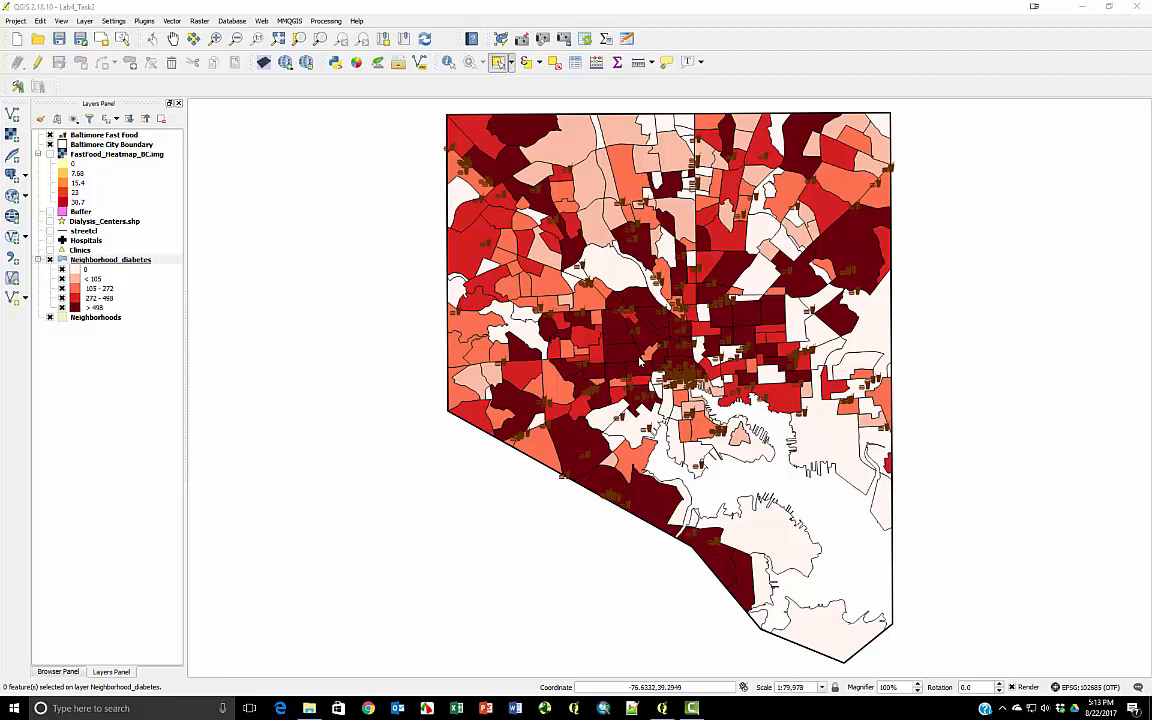
Open the attribute table of the Neighborhood_diabetes layer and turn on editing.
{"action": "right_click", "coordinate": [134, 259]}
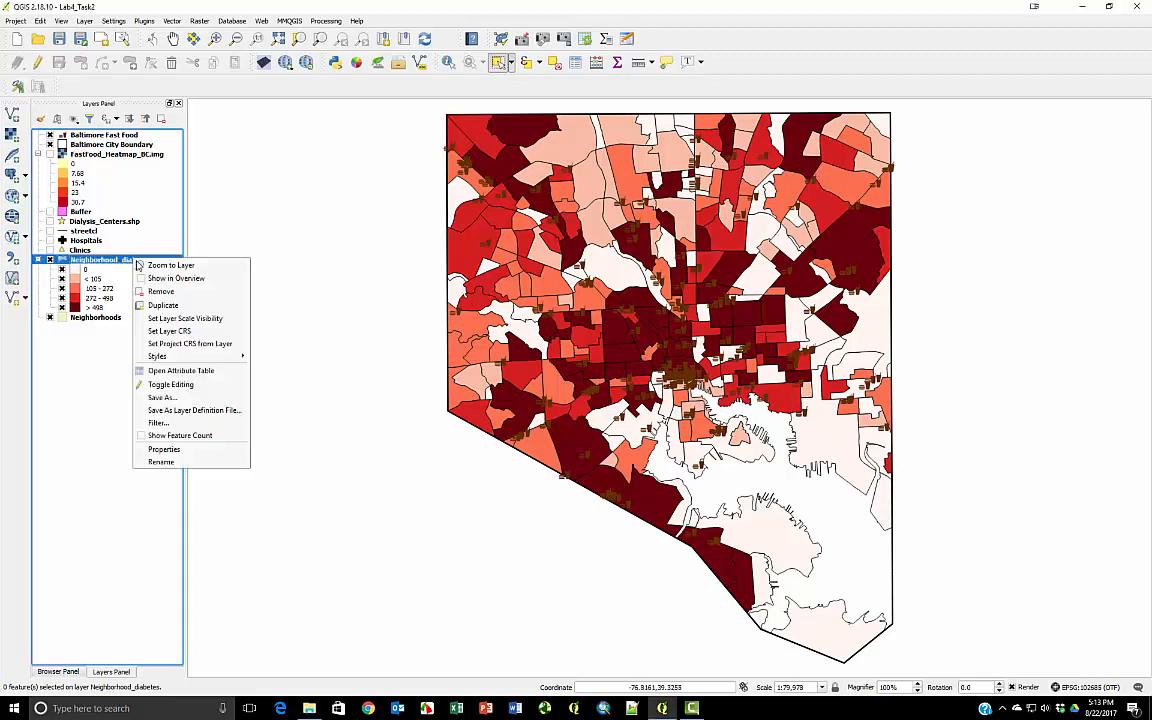
{"action": "left_click", "coordinate": [174, 371]}
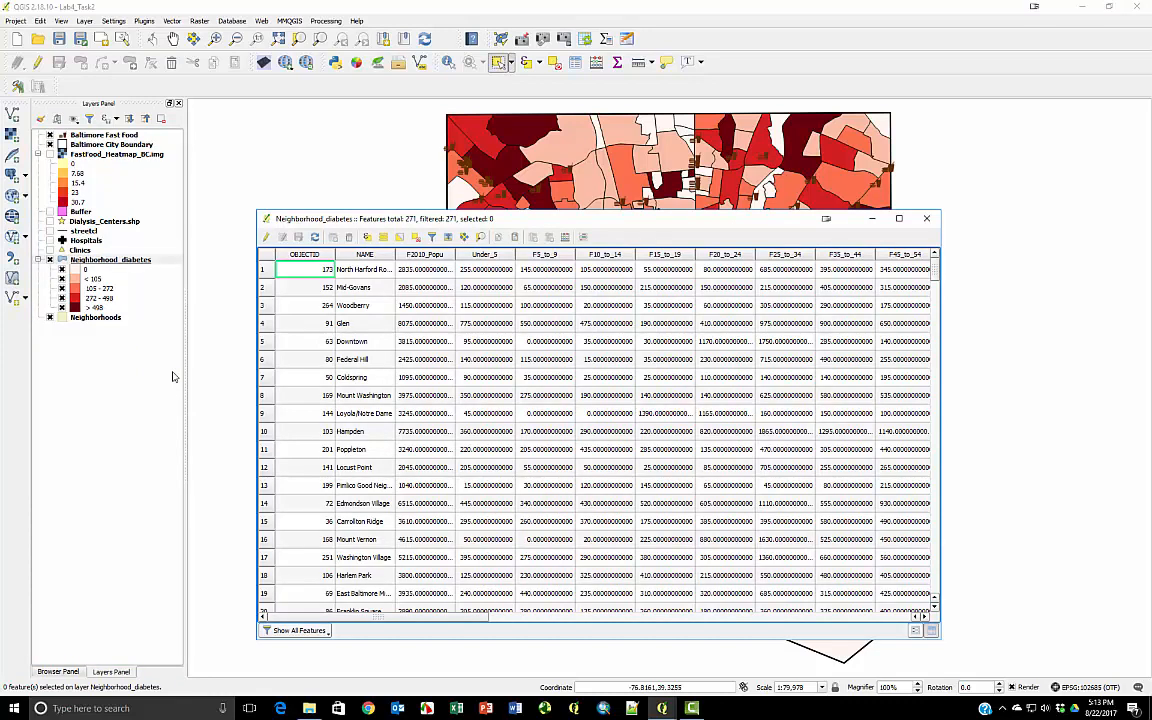
{"action": "left_click", "coordinate": [265, 237]}
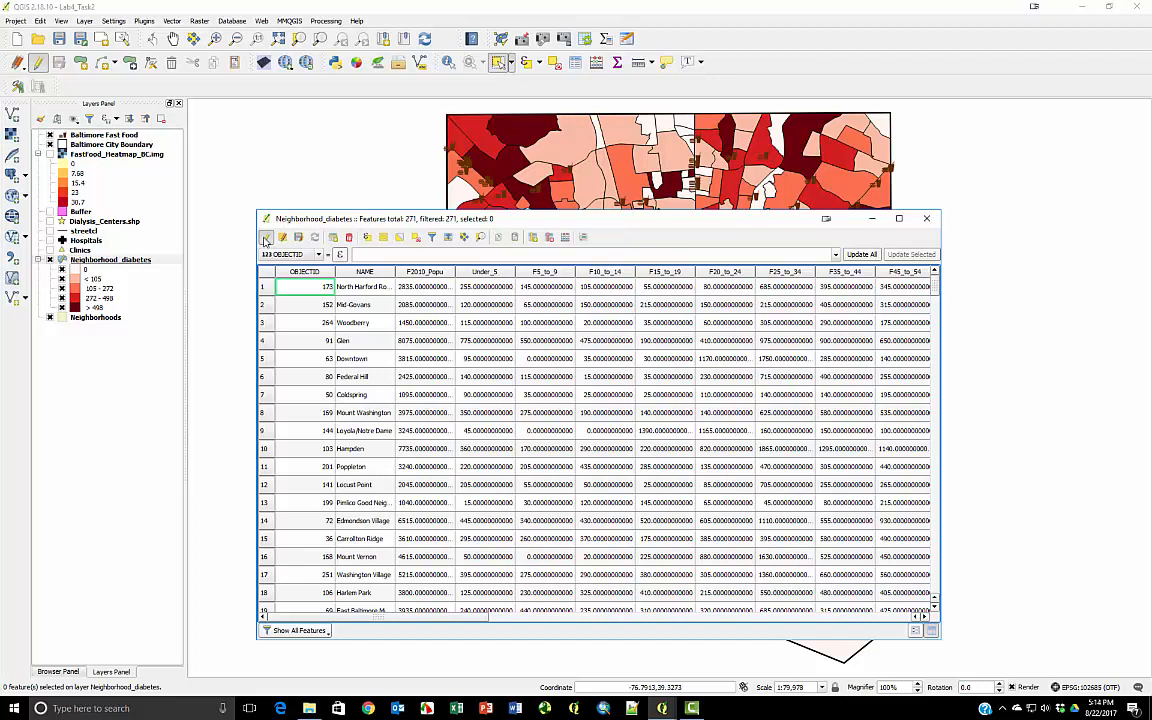
{"action": "left_click", "coordinate": [266, 238]}
Add a decimal number (real) field named SqMi with length 5 and precision 1 to the attribute table.
{"action": "left_click", "coordinate": [533, 237]}
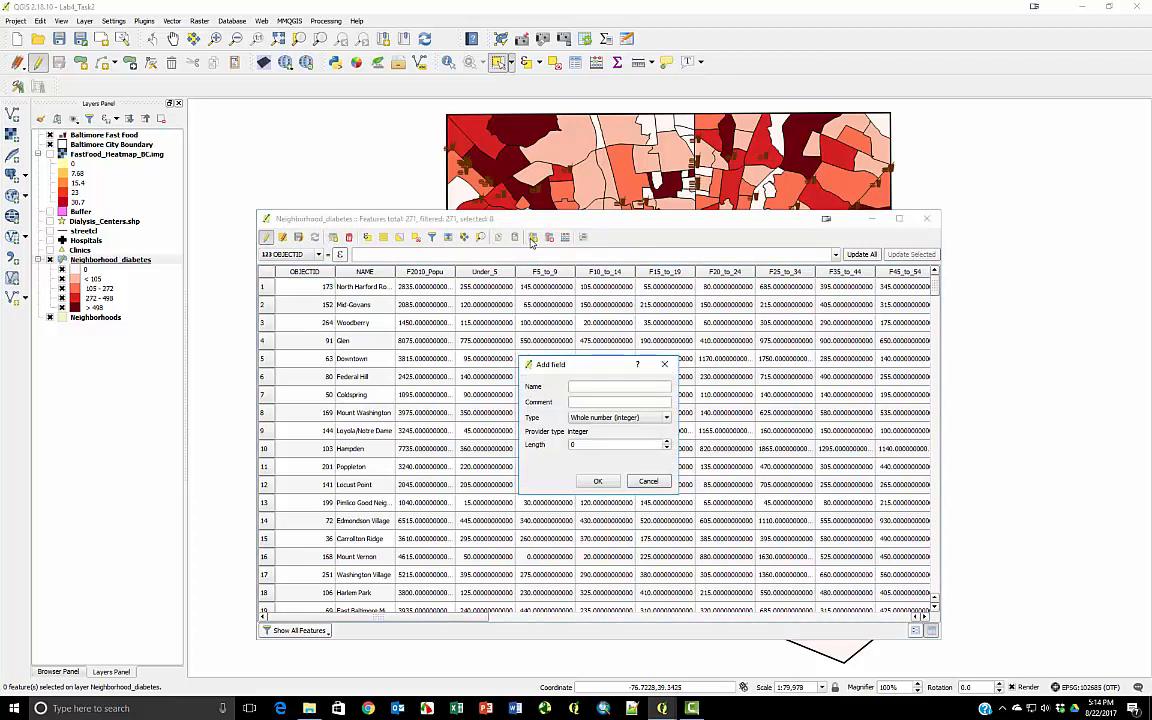
{"action": "left_click", "coordinate": [590, 387]}
{"action": "type", "text": "Sq"}
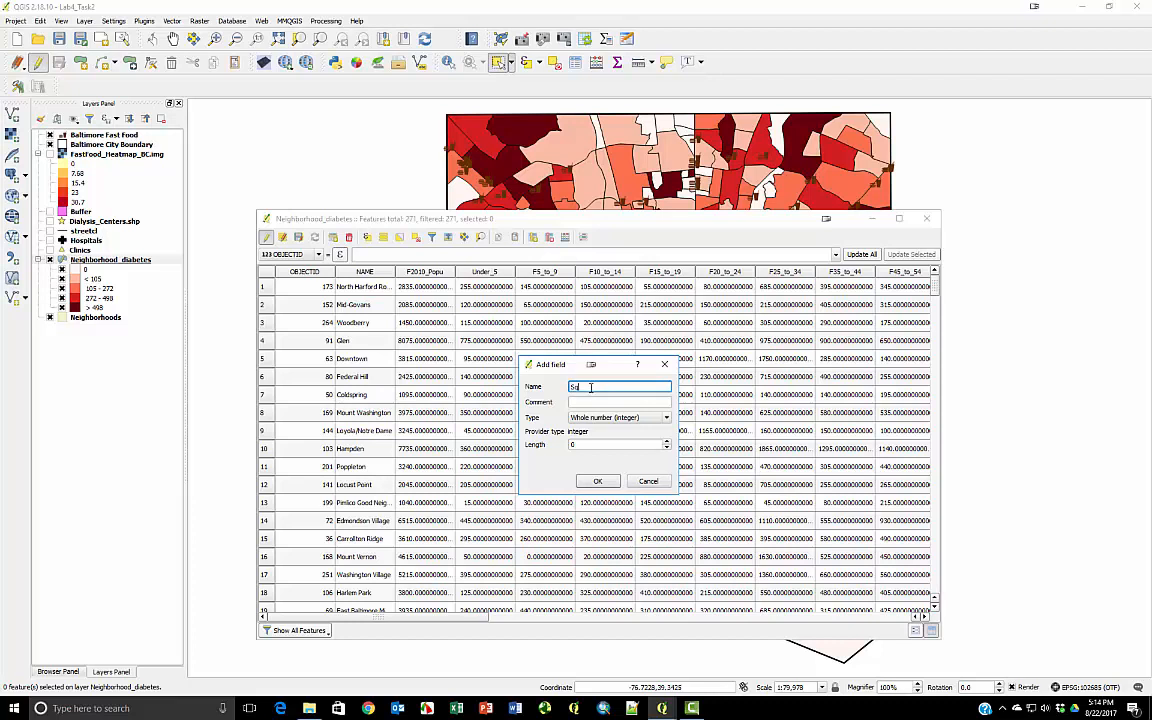
{"action": "type", "text": "Mi"}
{"action": "left_click", "coordinate": [603, 418]}
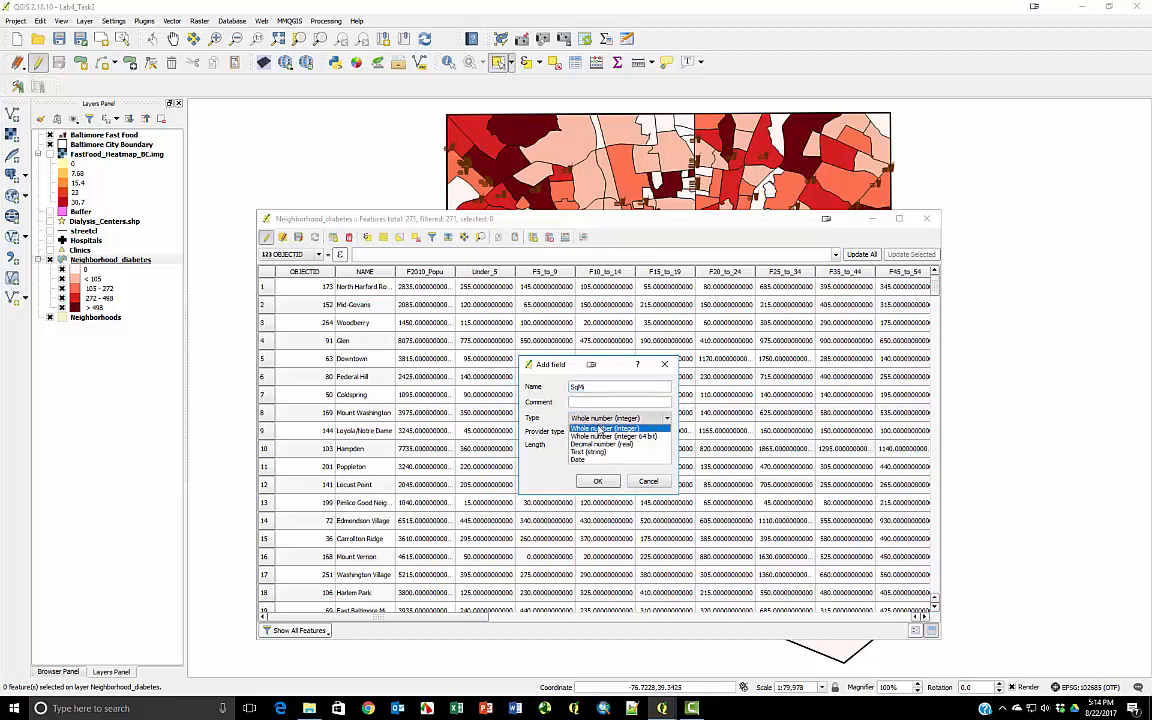
{"action": "left_click", "coordinate": [601, 444]}
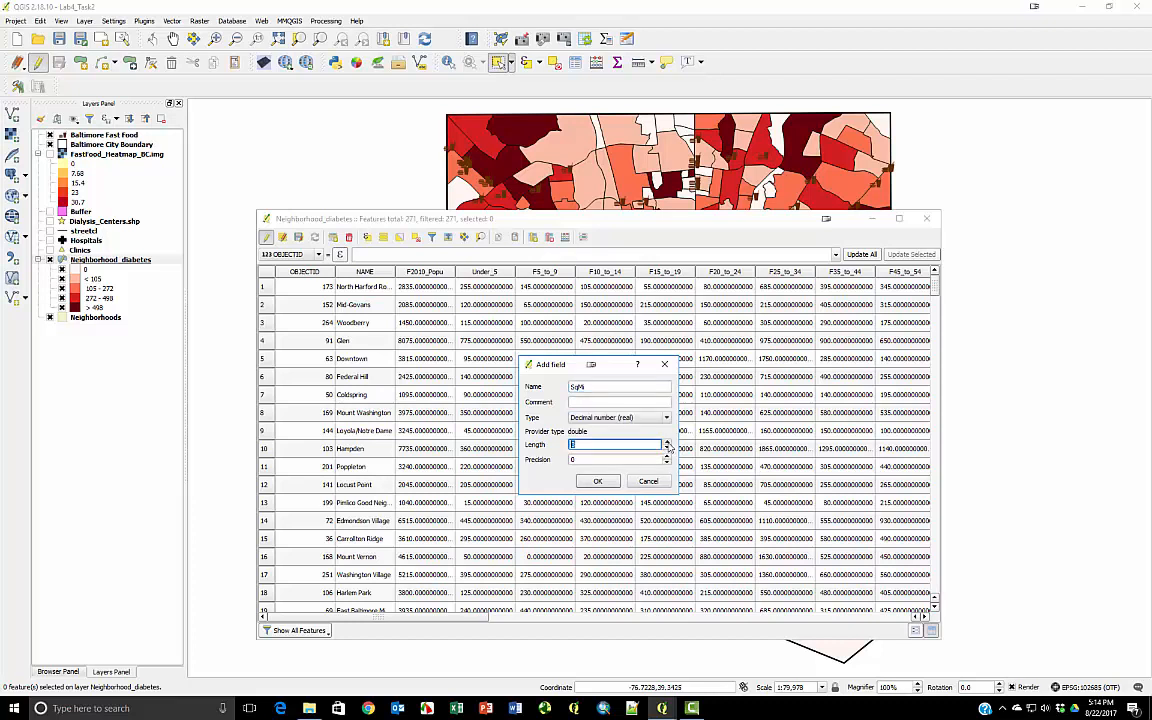
{"action": "type", "text": "5"}
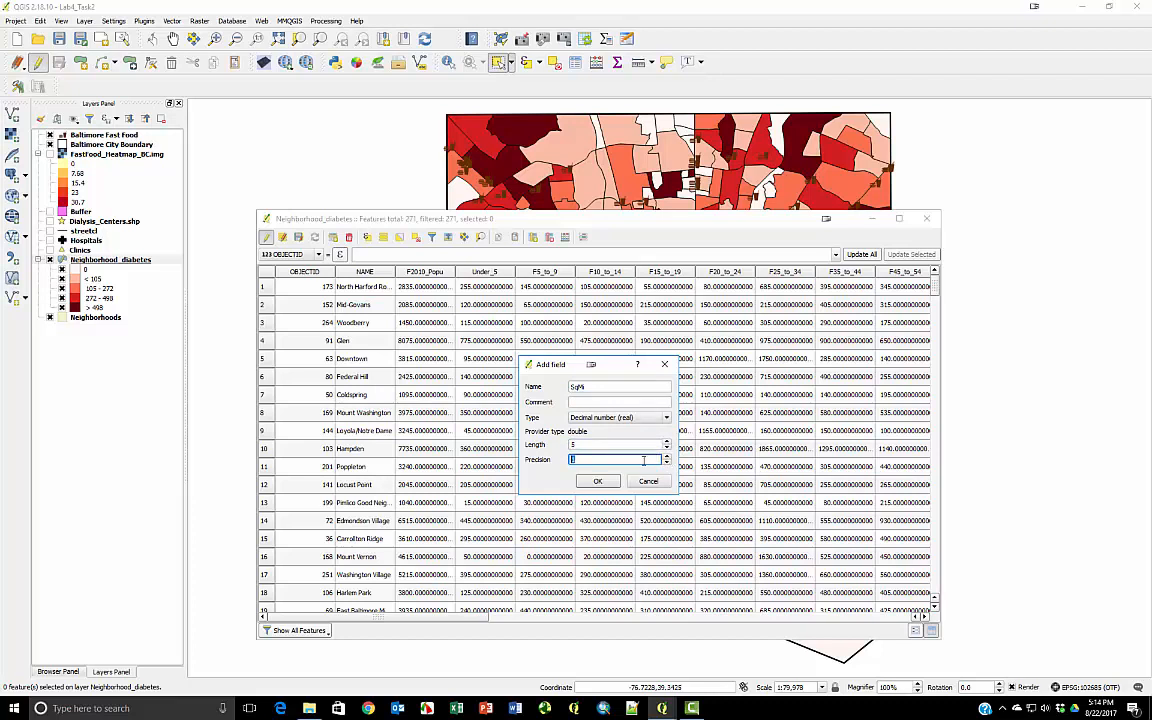
{"action": "left_click", "coordinate": [631, 460]}
{"action": "left_click", "coordinate": [597, 481]}
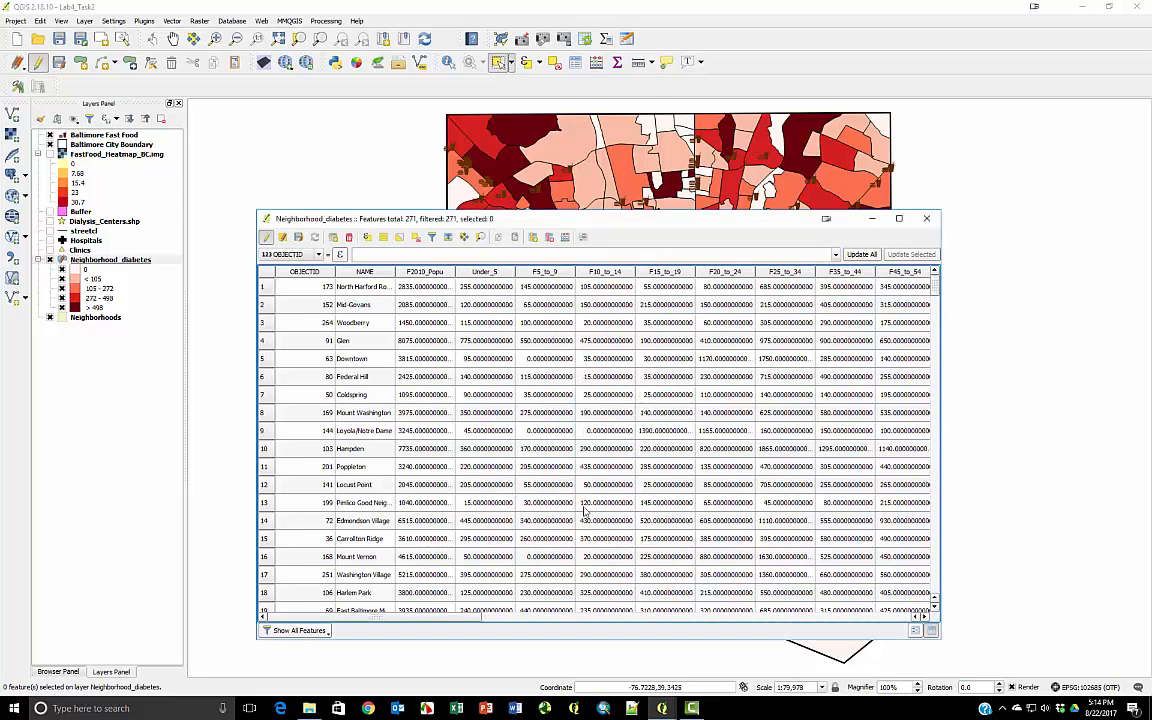
Open the field calculator and set it to update the existing SqMi field.
{"action": "left_click", "coordinate": [697, 613]}
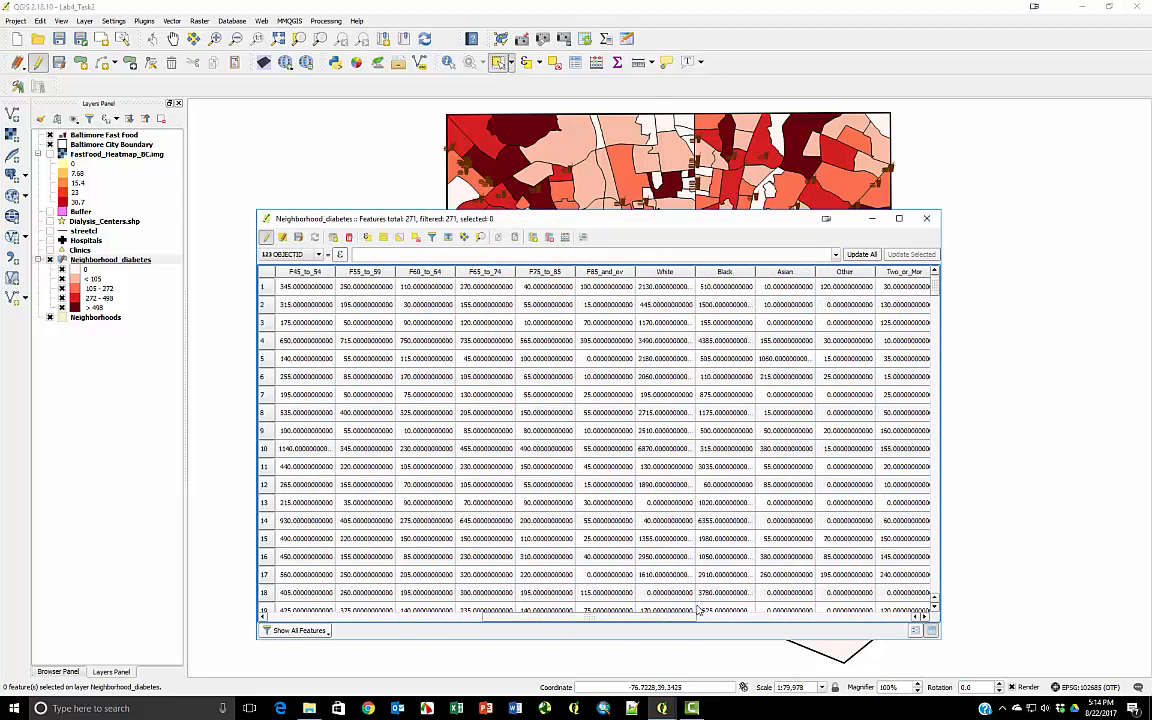
{"action": "left_click", "coordinate": [697, 613]}
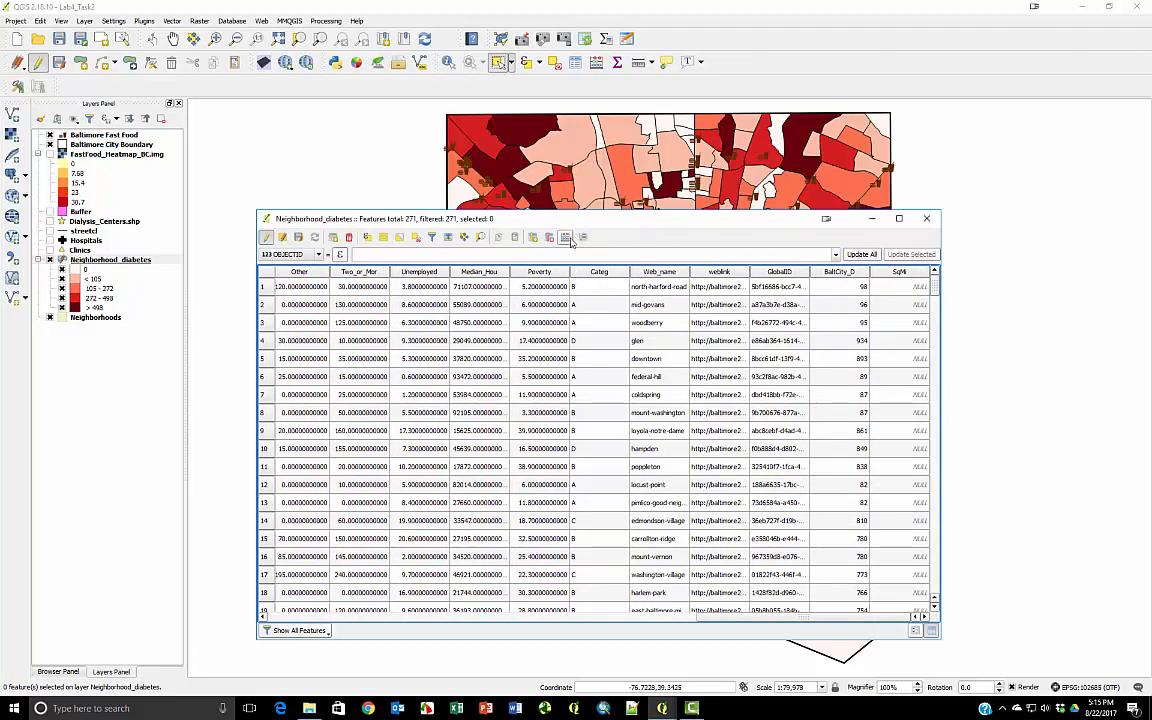
{"action": "left_click", "coordinate": [568, 239]}
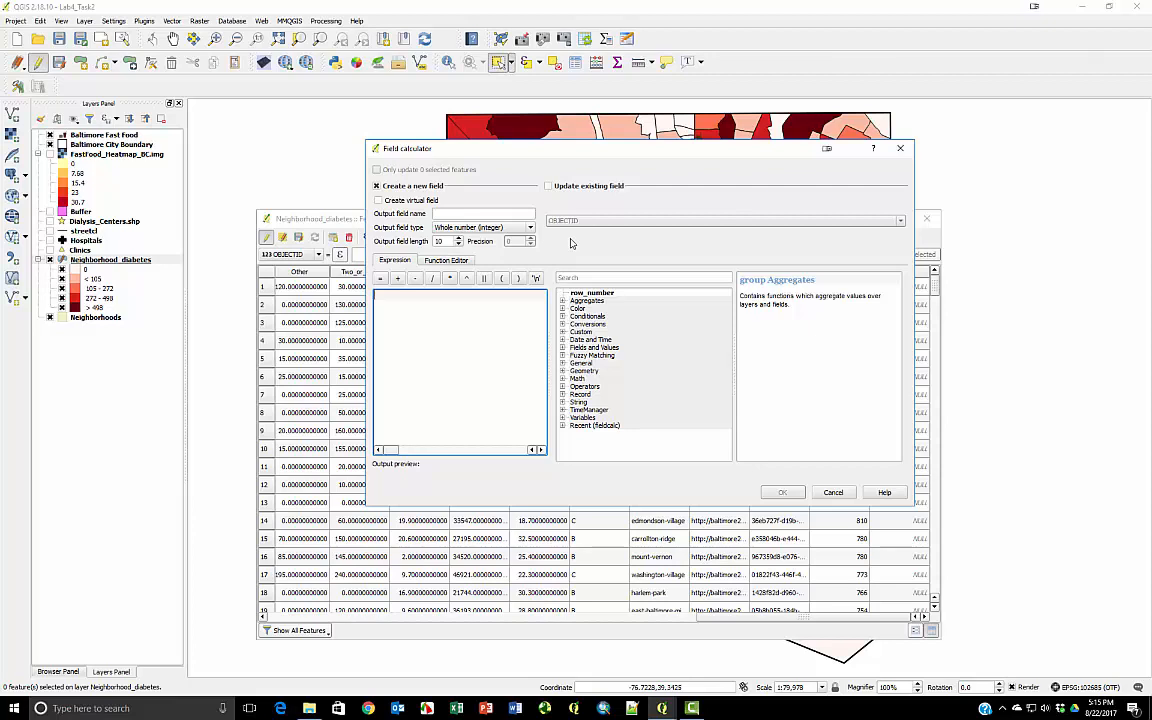
{"action": "left_click", "coordinate": [548, 187]}
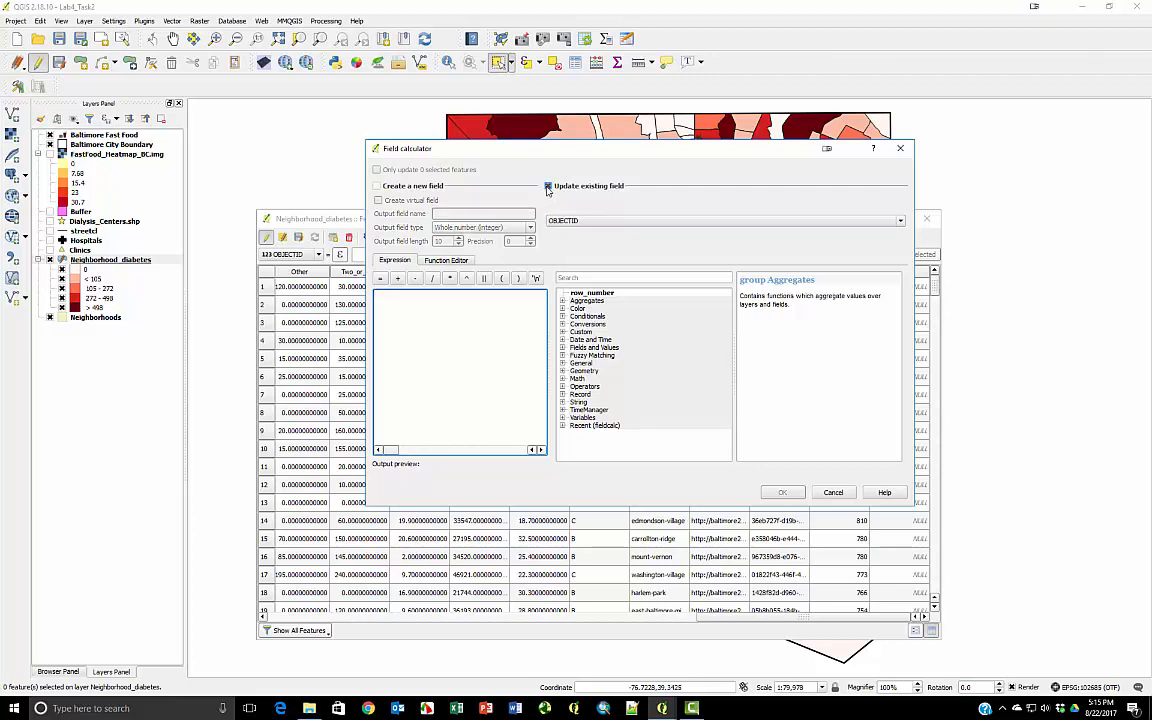
{"action": "left_click", "coordinate": [756, 221]}
{"action": "scroll", "coordinate": [712, 265], "scroll_direction": "down", "scroll_amount": 5}
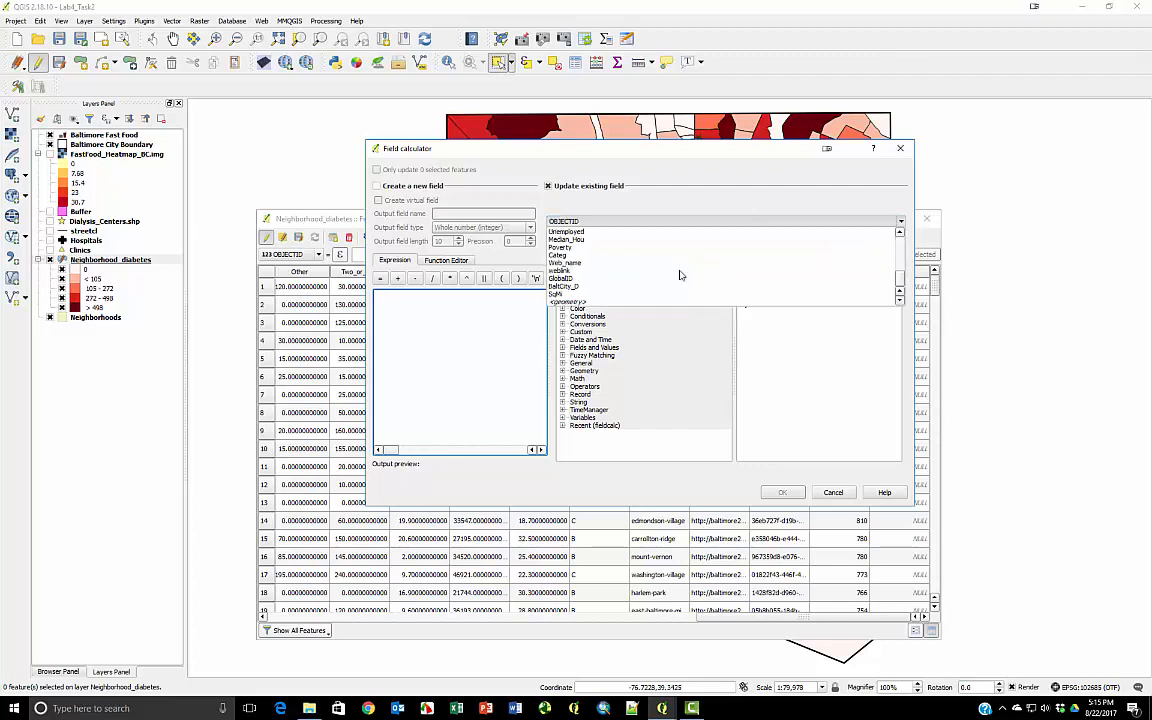
{"action": "left_click", "coordinate": [640, 293]}
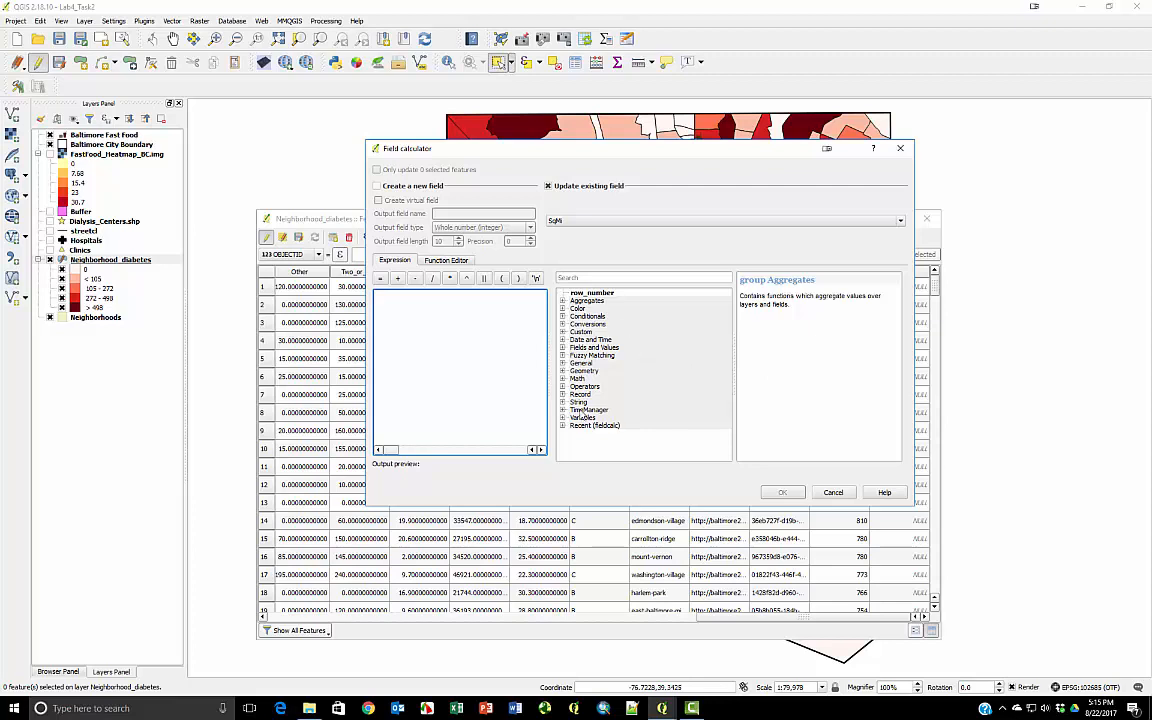
Calculate the SqMi values with the expression $area * 0.000000358700642792.
{"action": "left_click", "coordinate": [563, 371]}
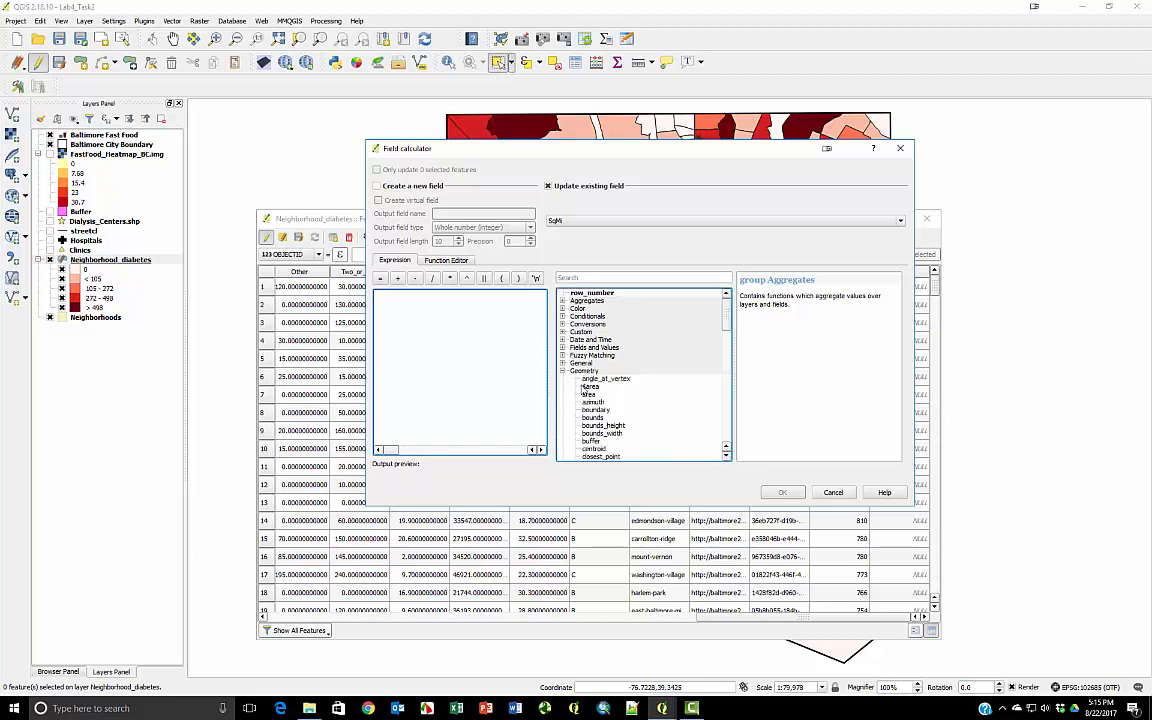
{"action": "double_click", "coordinate": [586, 387]}
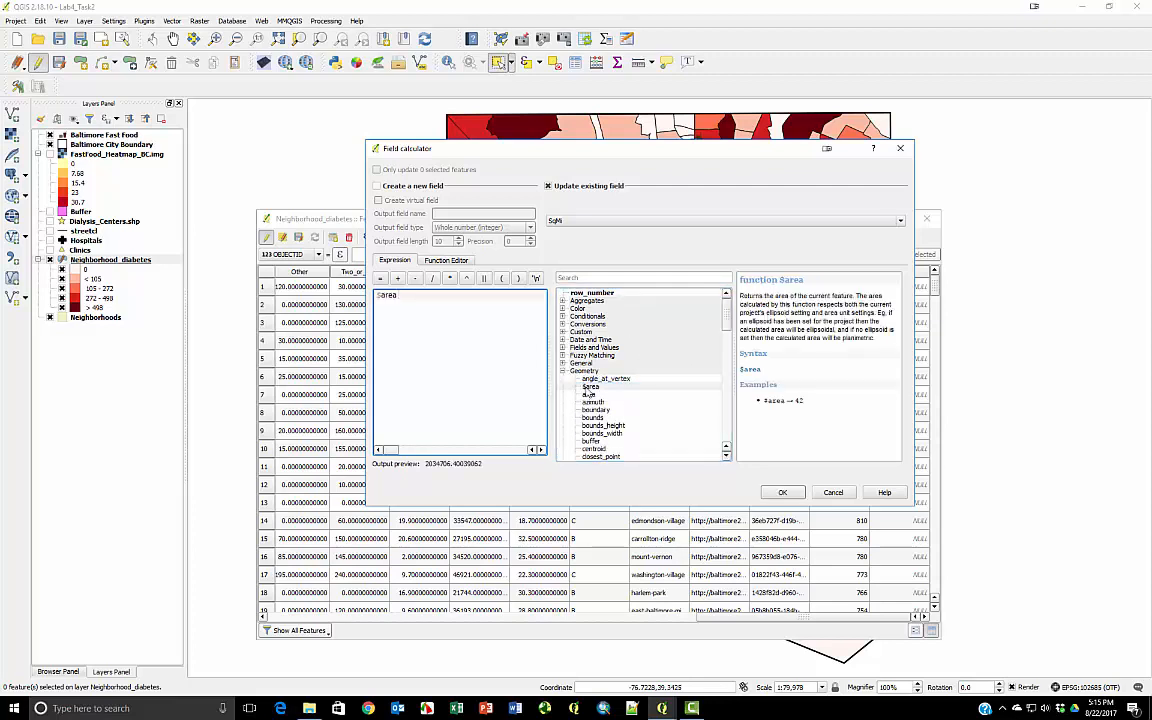
{"action": "left_click", "coordinate": [450, 278]}
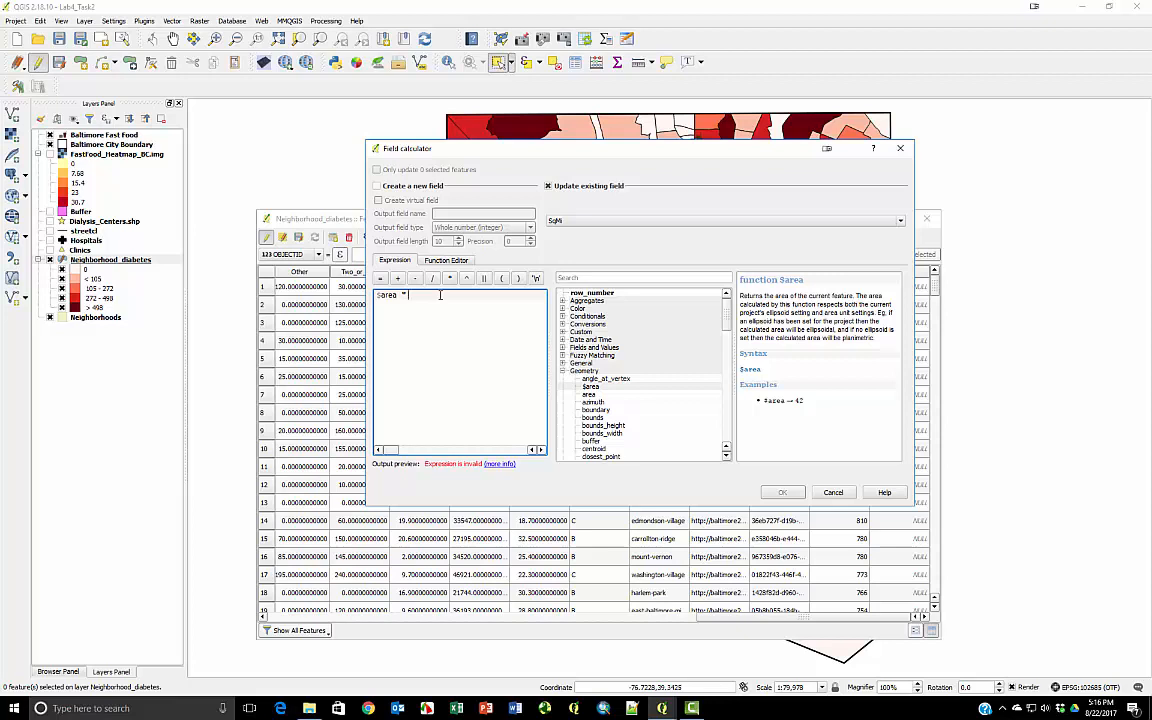
{"action": "type", "text": "0.000000358700642792"}
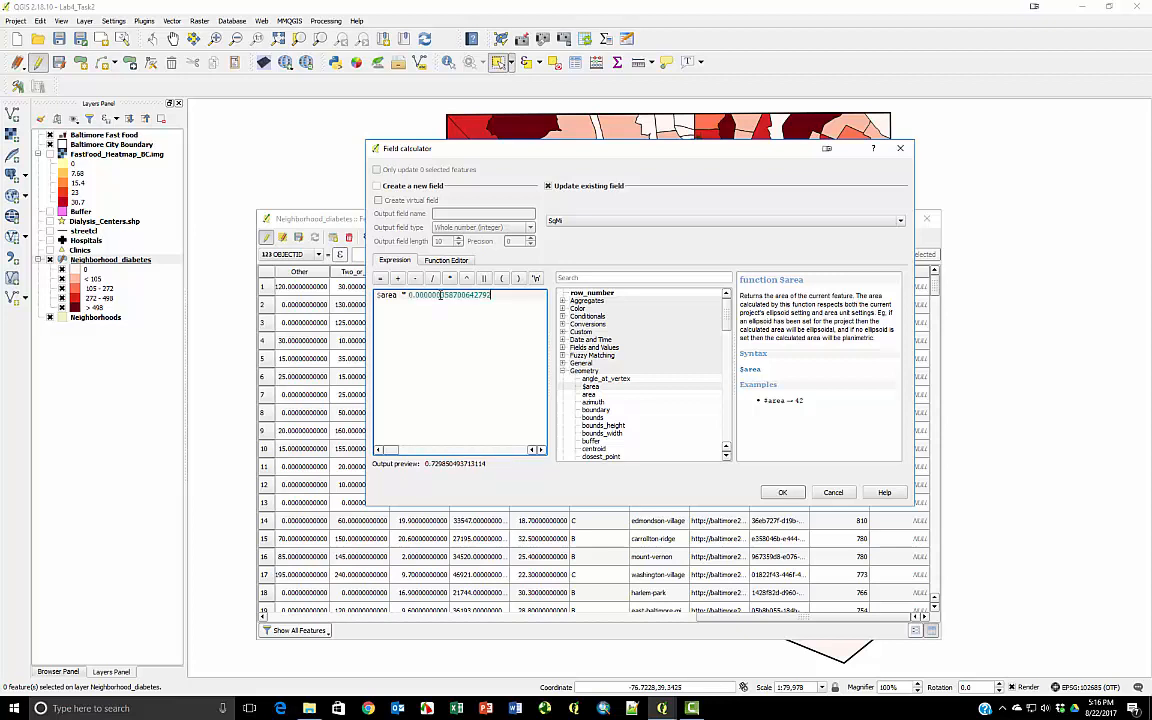
{"action": "left_click", "coordinate": [784, 494]}
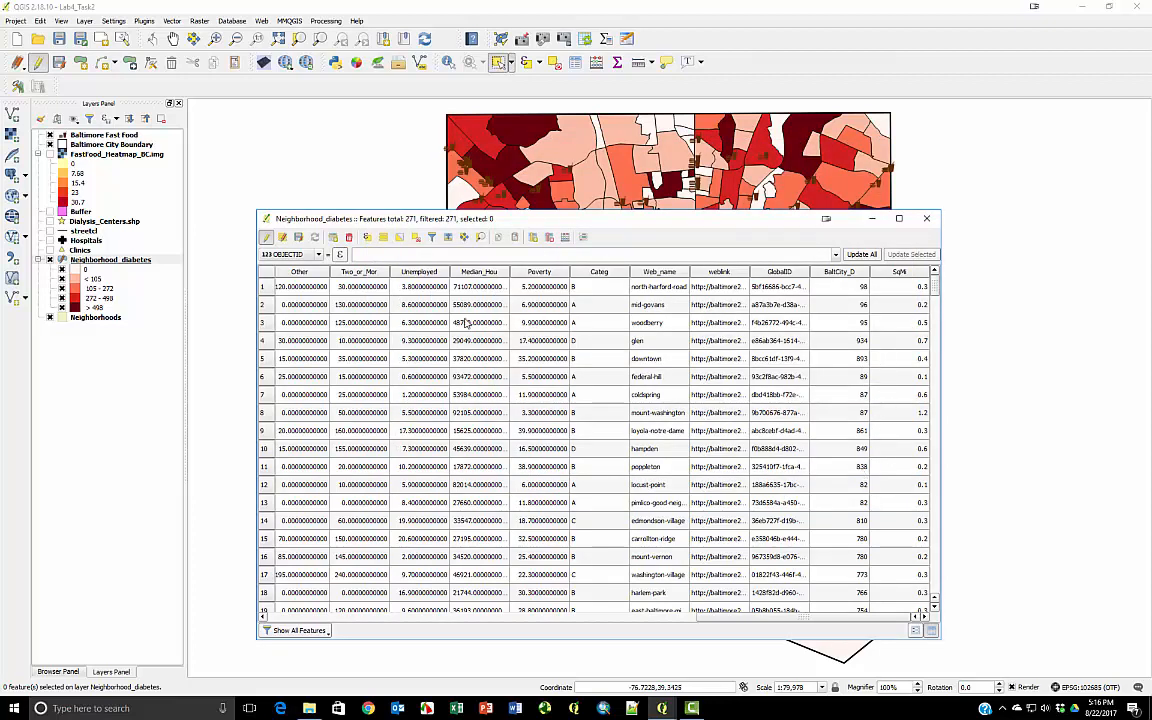
Add a decimal number (real) field named PopDensity, raising its length and precision above zero.
{"action": "left_click", "coordinate": [537, 237]}
{"action": "type", "text": "Pop"}
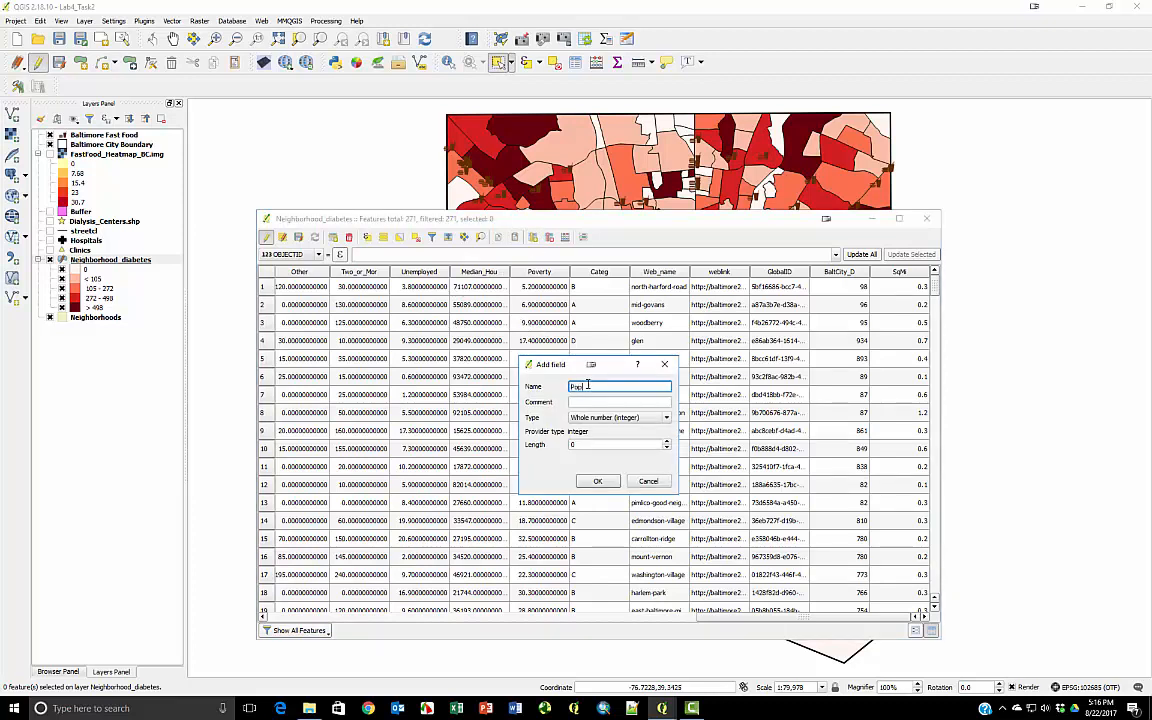
{"action": "type", "text": "Density"}
{"action": "left_click", "coordinate": [612, 417]}
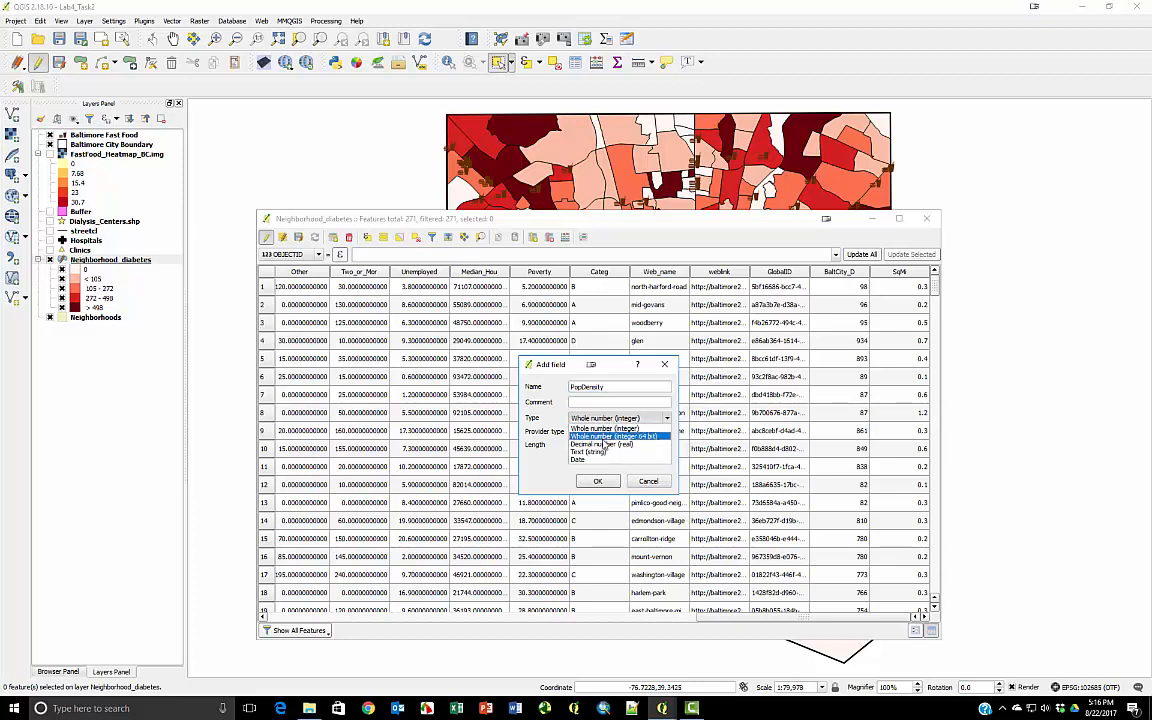
{"action": "left_click", "coordinate": [604, 443]}
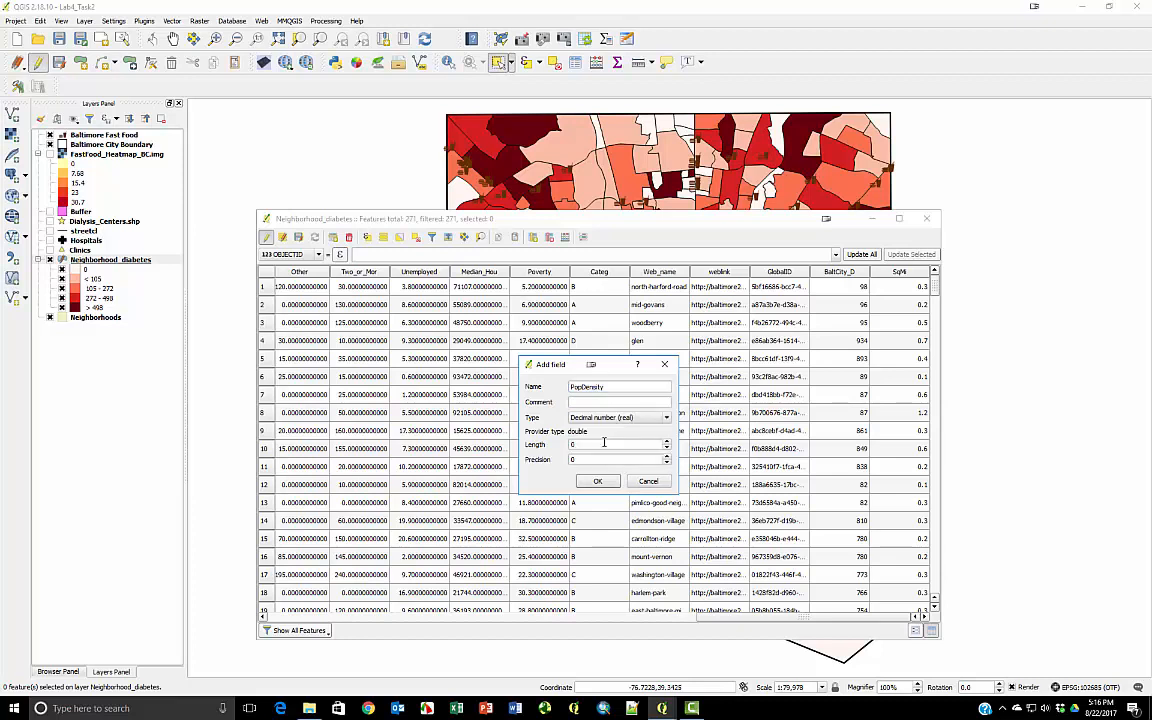
{"action": "left_click", "coordinate": [667, 442]}
{"action": "left_click", "coordinate": [667, 442]}
{"action": "left_click", "coordinate": [667, 442]}
{"action": "left_click", "coordinate": [667, 457]}
{"action": "left_click", "coordinate": [597, 481]}
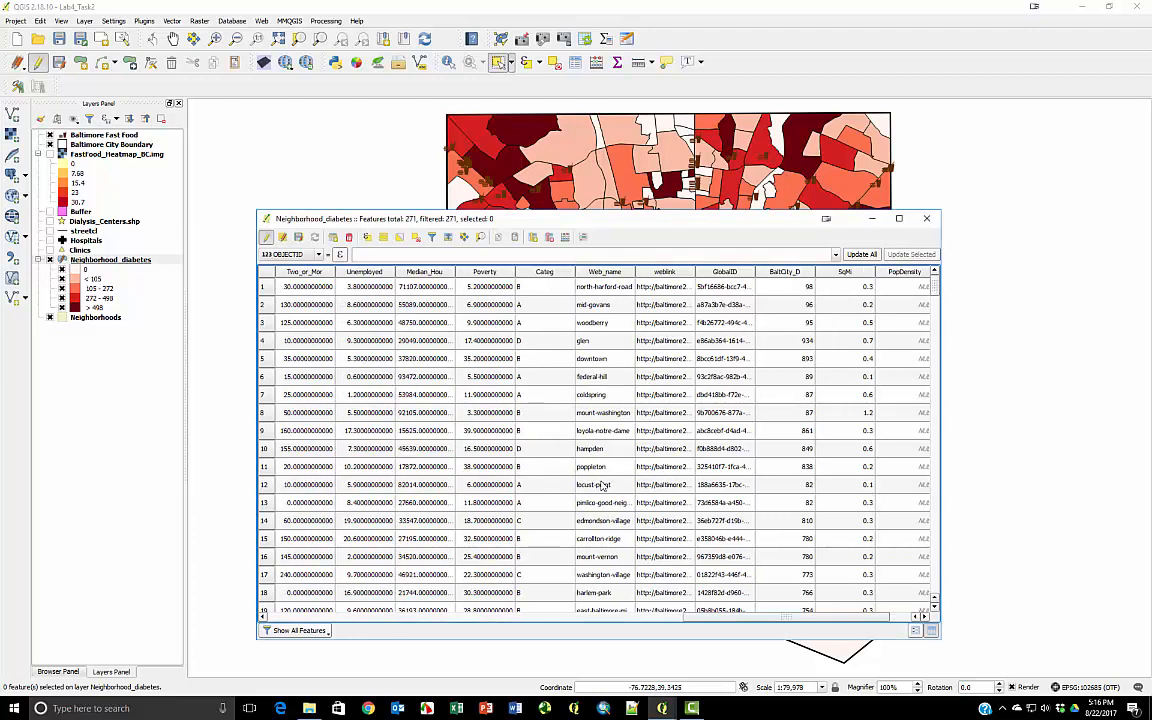
Open the field calculator and set it to update the existing PopDensity field.
{"action": "left_click", "coordinate": [565, 237]}
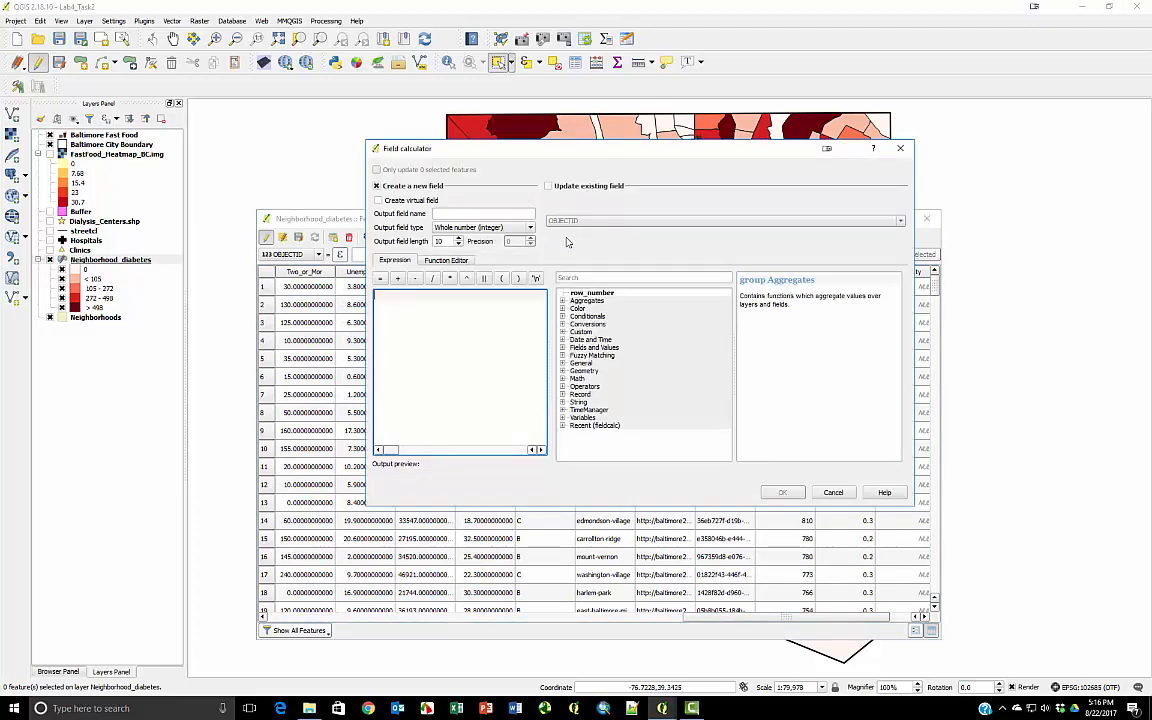
{"action": "left_click", "coordinate": [562, 348]}
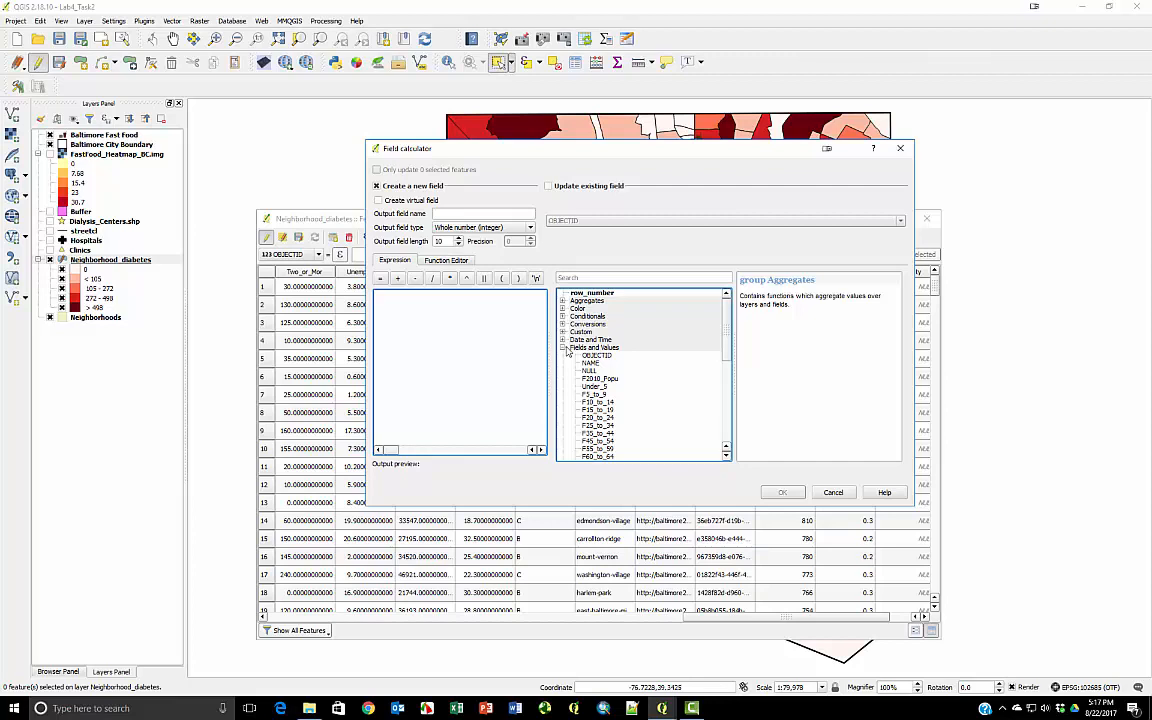
{"action": "left_click", "coordinate": [549, 186]}
{"action": "left_click", "coordinate": [589, 222]}
{"action": "scroll", "coordinate": [600, 260], "scroll_direction": "down", "scroll_amount": 6}
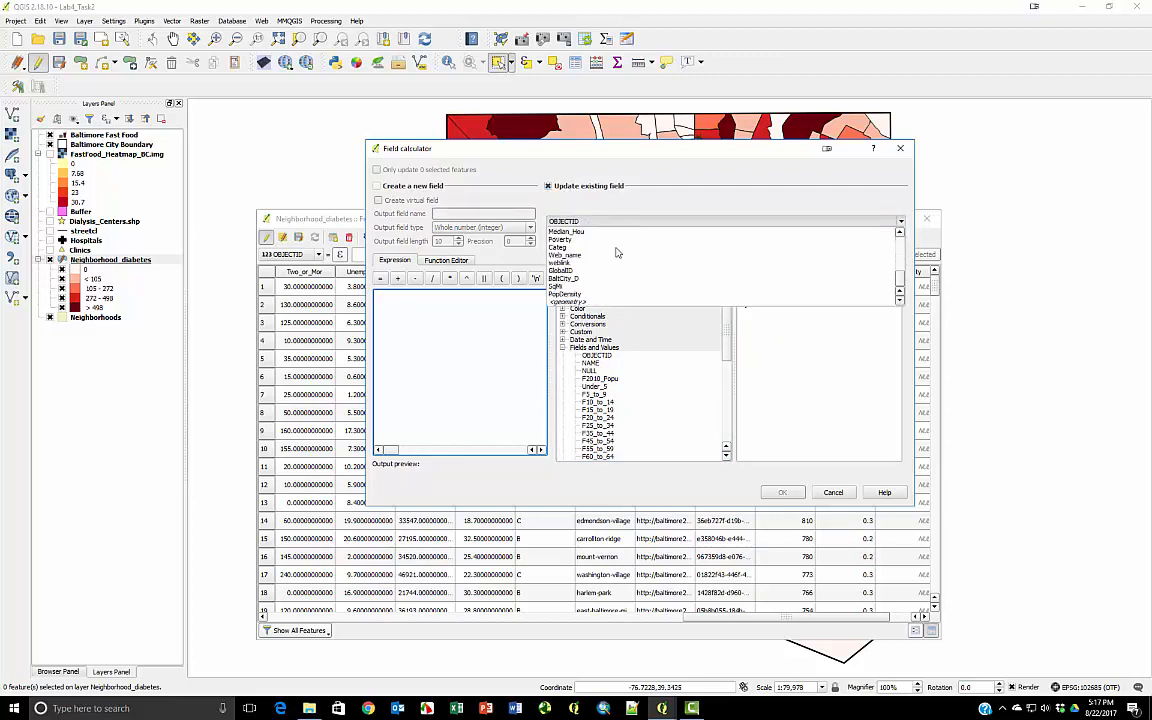
{"action": "left_click", "coordinate": [580, 293]}
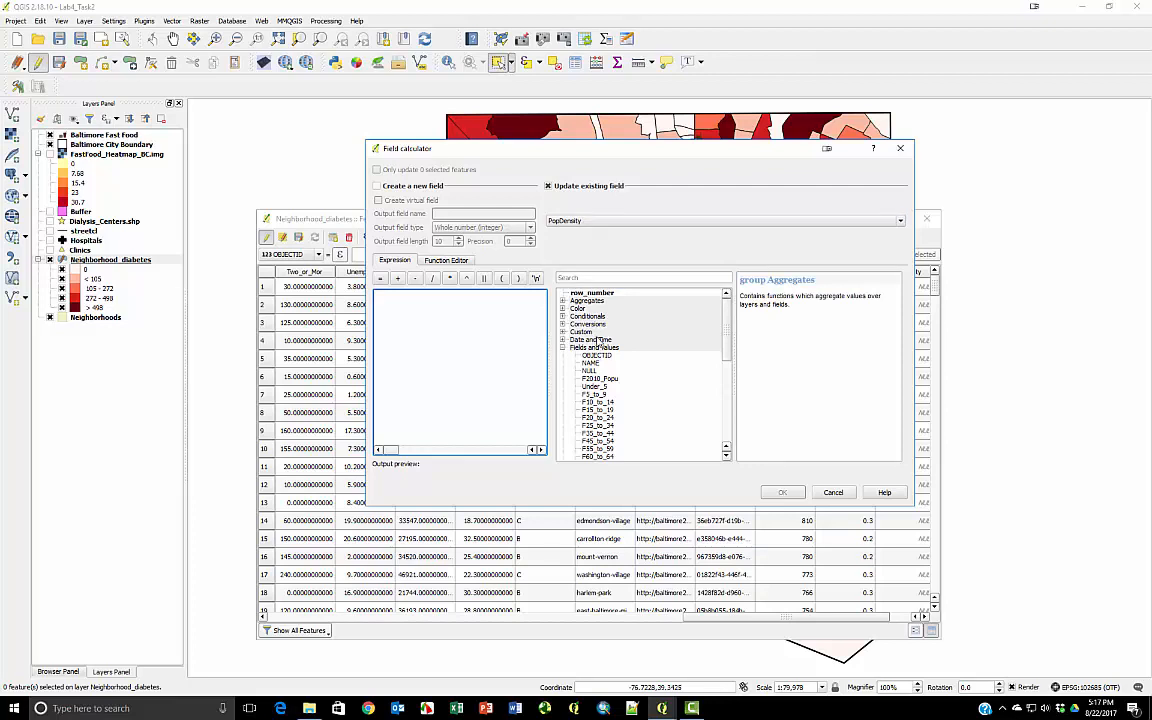
Calculate the PopDensity values by dividing the F2010_Popu field by the SqMi field.
{"action": "double_click", "coordinate": [600, 378]}
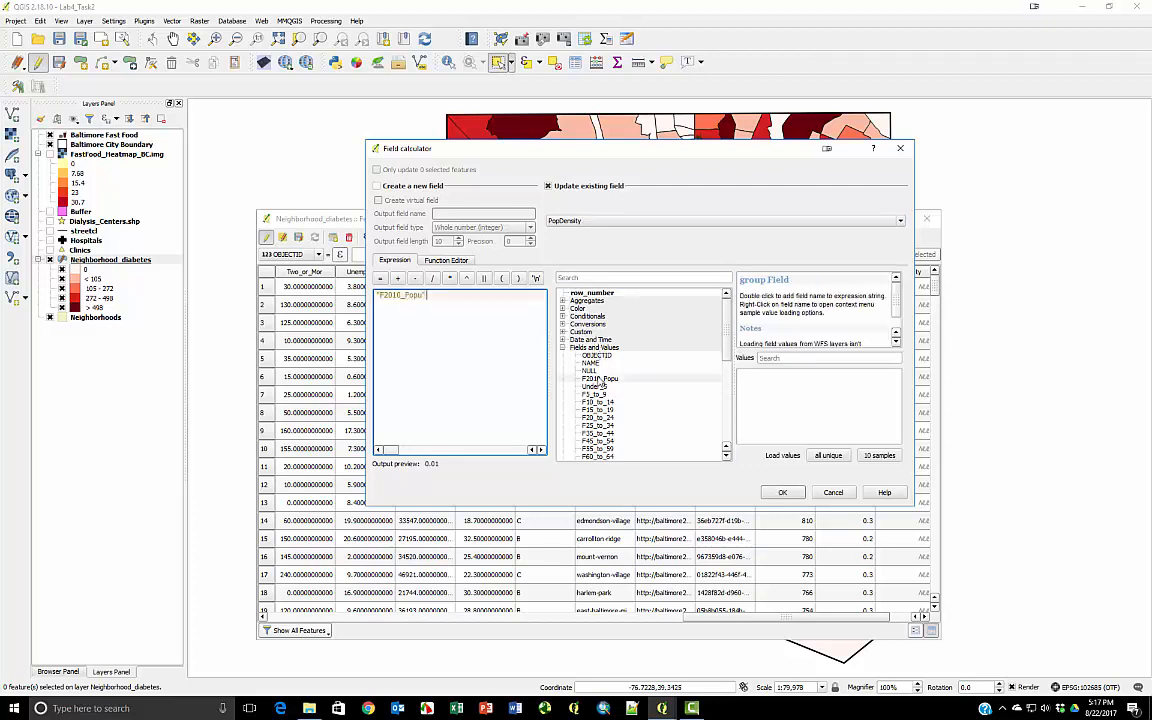
{"action": "left_click", "coordinate": [433, 278]}
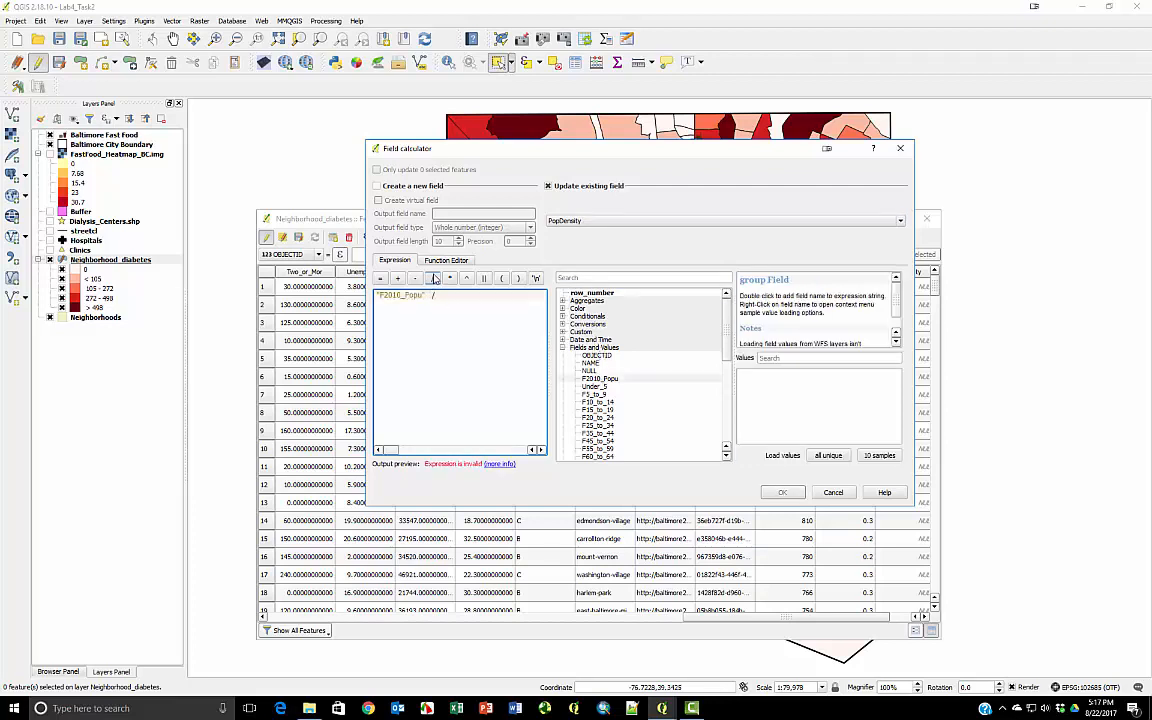
{"action": "scroll", "coordinate": [565, 375], "scroll_direction": "down", "scroll_amount": 5}
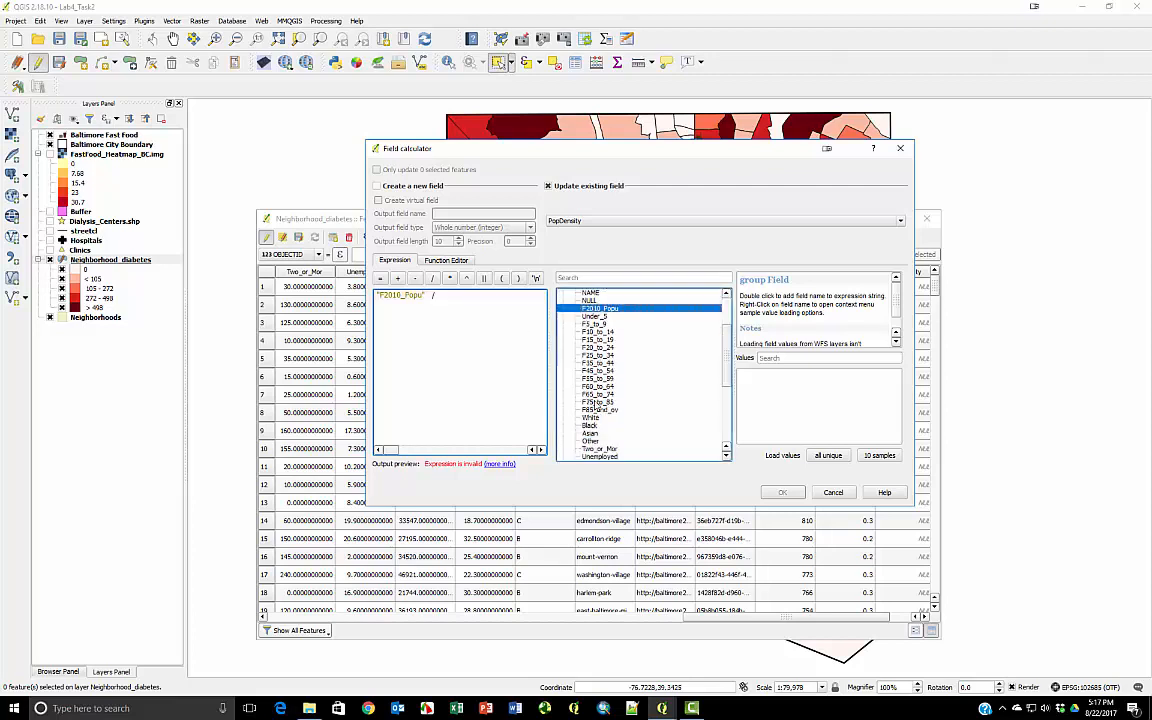
{"action": "scroll", "coordinate": [590, 395], "scroll_direction": "down", "scroll_amount": 2}
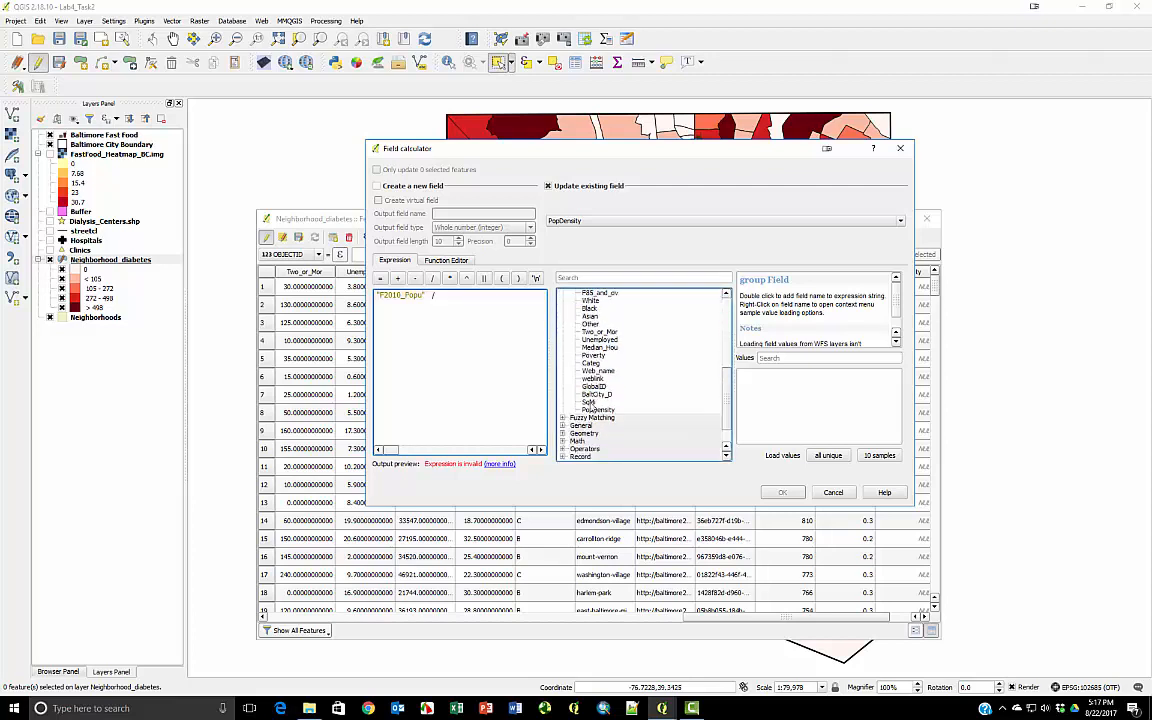
{"action": "double_click", "coordinate": [592, 402]}
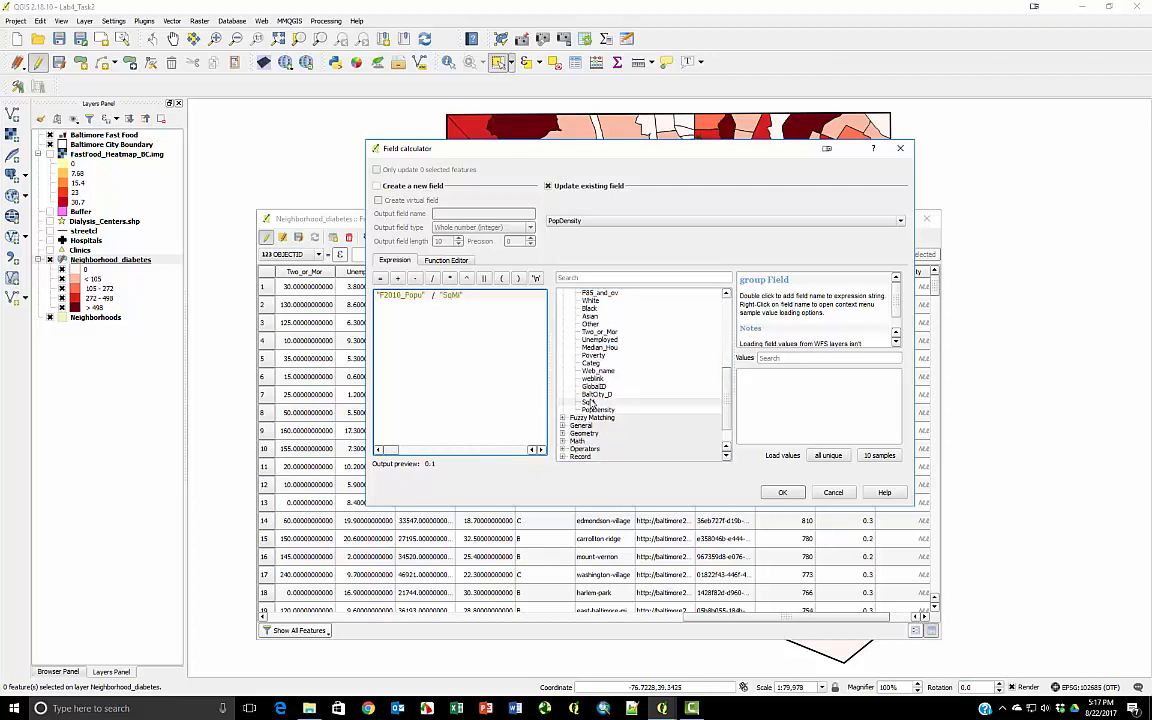
{"action": "left_click", "coordinate": [783, 493]}
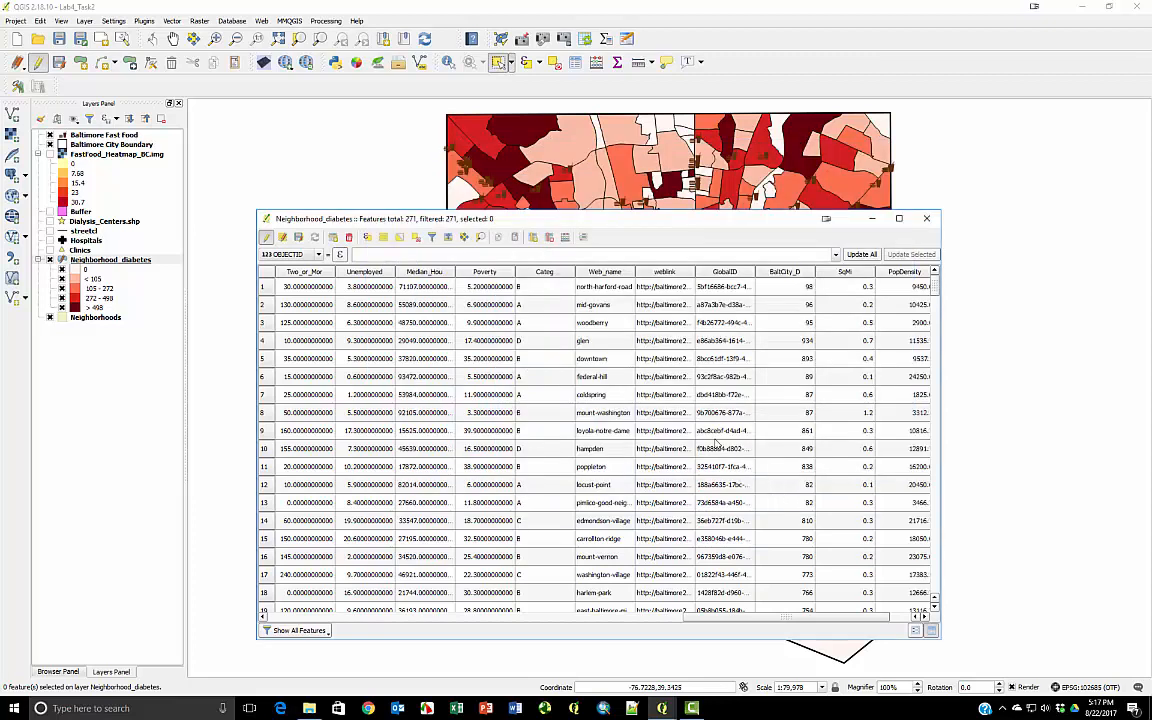
Stop editing the Neighborhood_diabetes layer, saving the changes, and close its attribute table.
{"action": "left_click", "coordinate": [267, 238]}
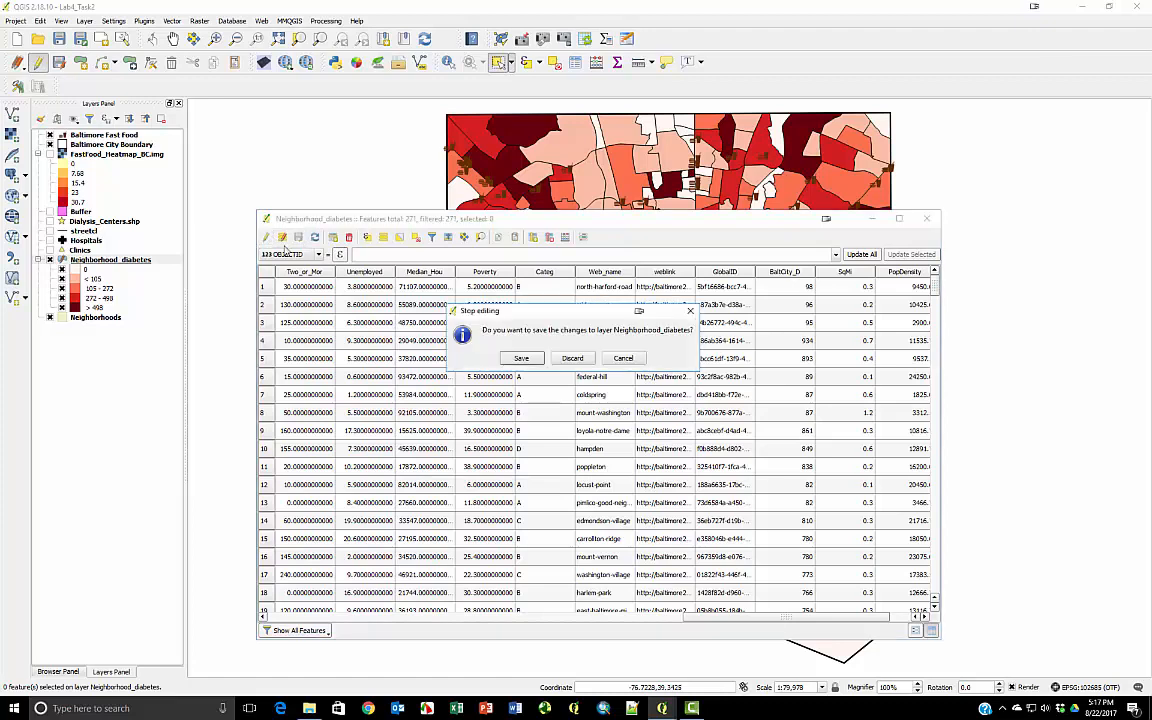
{"action": "left_click", "coordinate": [524, 358]}
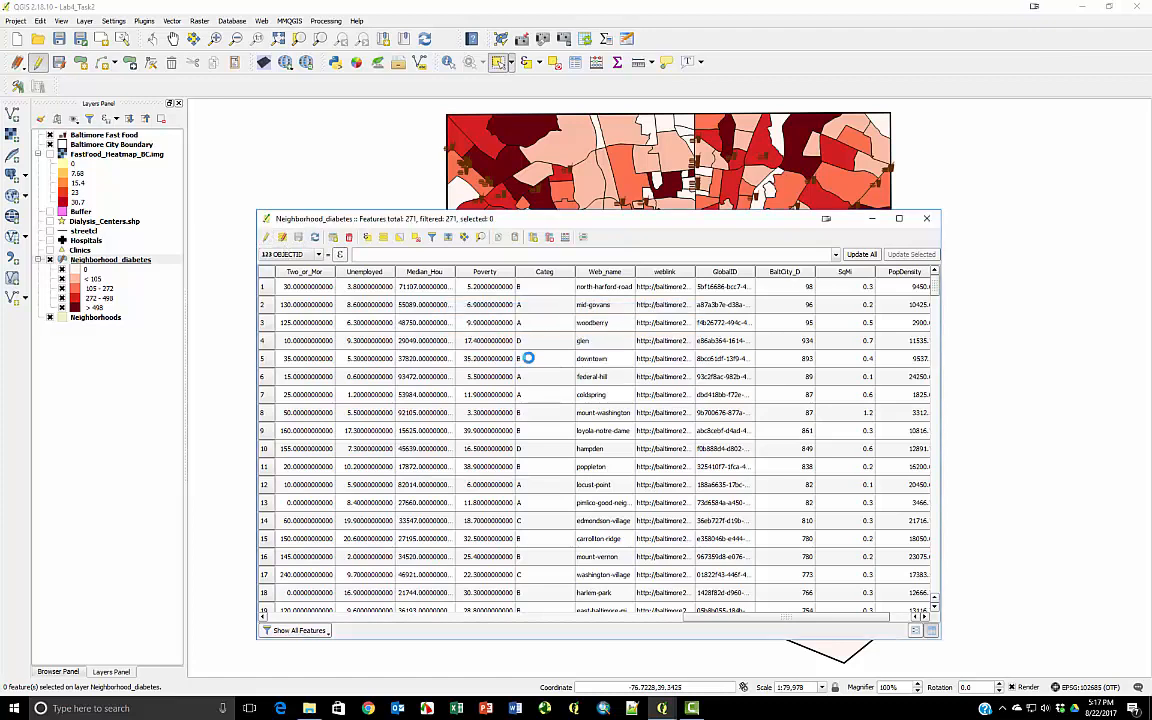
{"action": "left_click", "coordinate": [926, 218]}
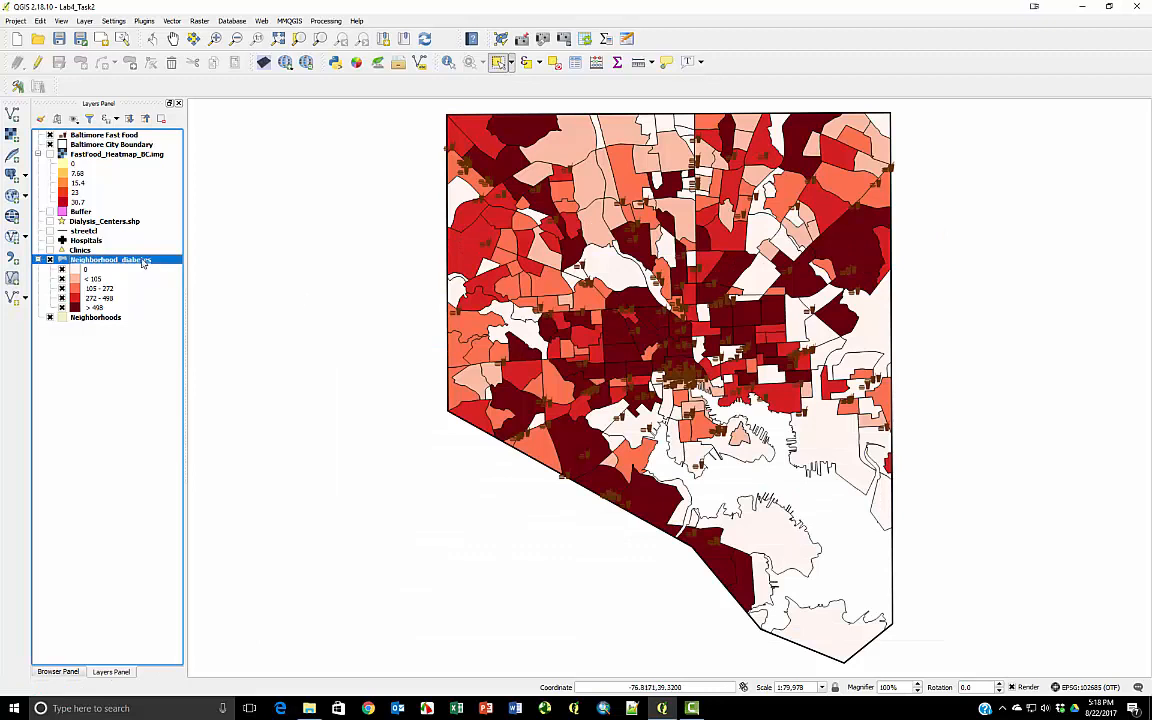
Duplicate the Neighborhood_diabetes layer and name the copy Population density in its layer properties.
{"action": "right_click", "coordinate": [143, 263]}
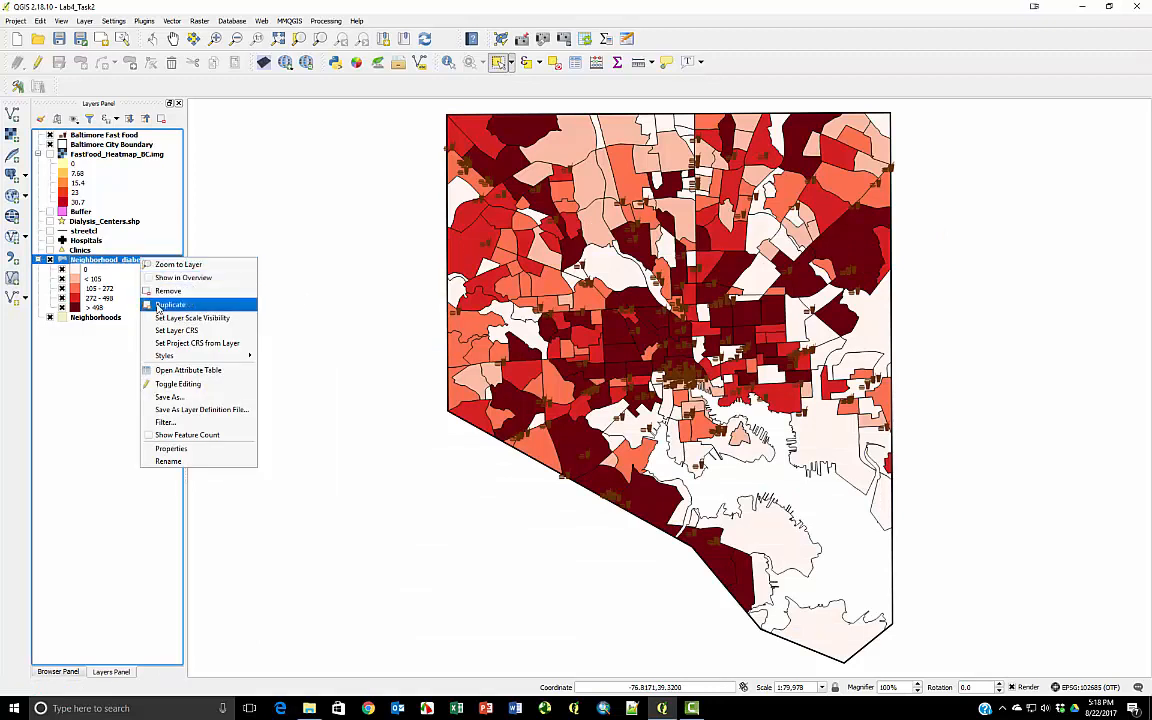
{"action": "left_click", "coordinate": [158, 305]}
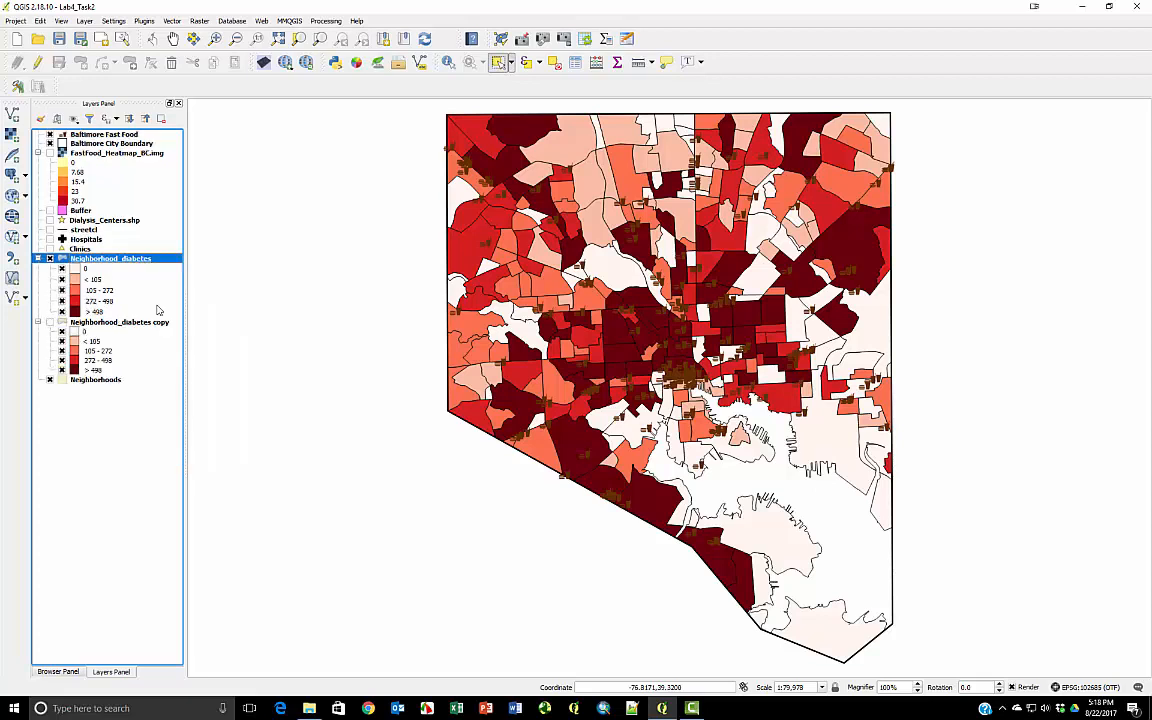
{"action": "left_click", "coordinate": [115, 322]}
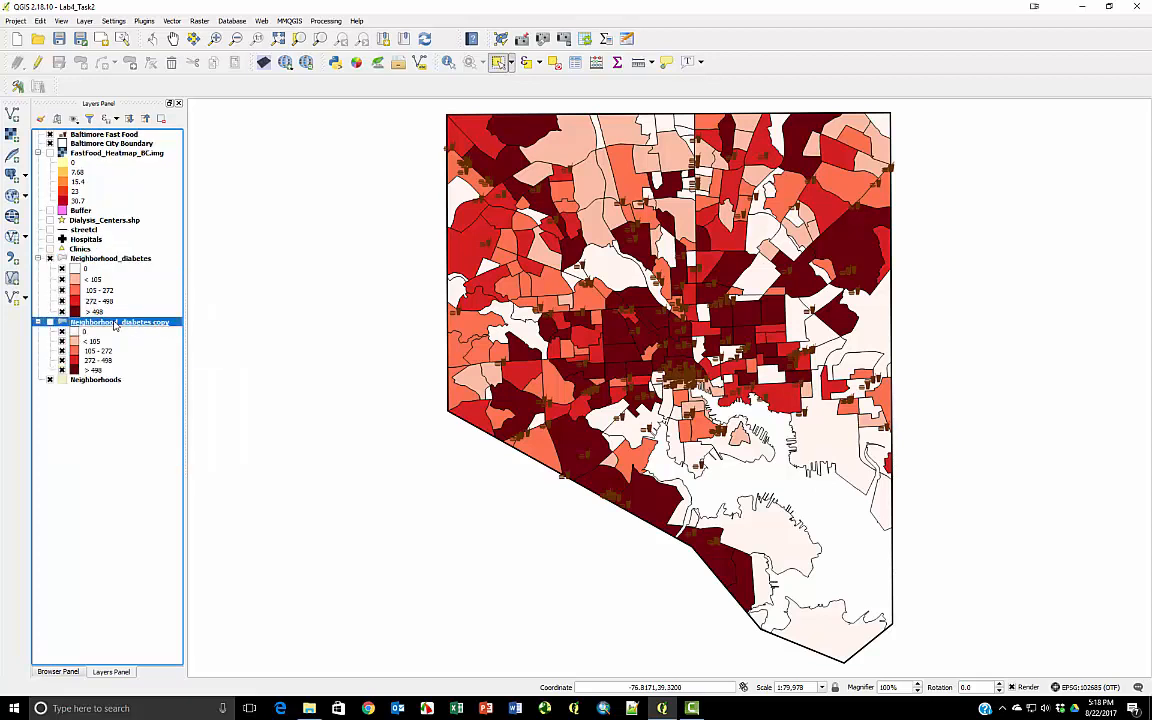
{"action": "double_click", "coordinate": [115, 322]}
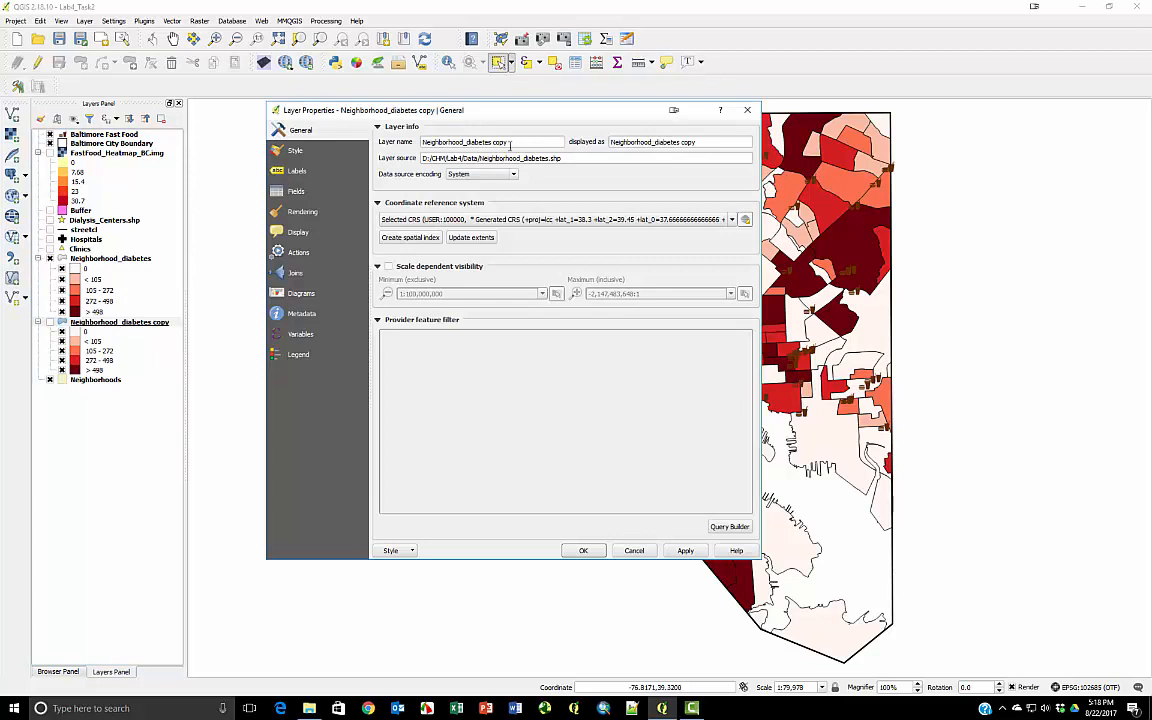
{"action": "left_click_drag", "start_coordinate": [510, 142], "coordinate": [367, 142]}
{"action": "type", "text": "Pop"}
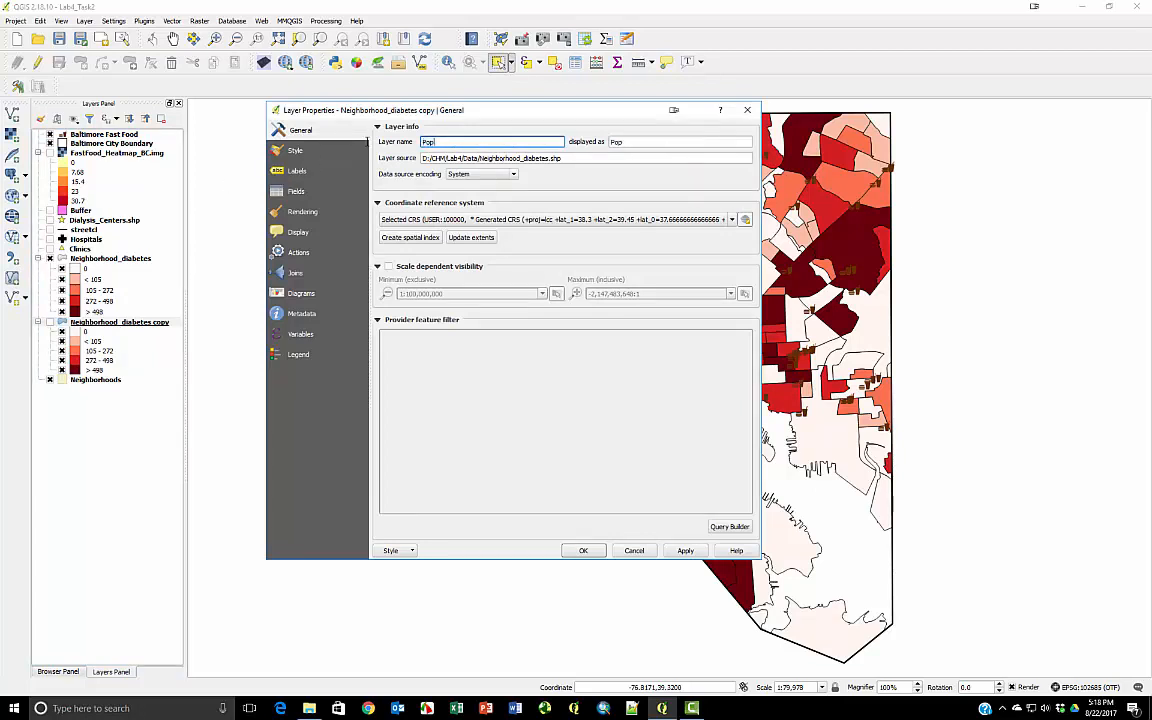
{"action": "type", "text": "ulation density"}
Set the copied layer's graduated style to use the PopDensity column.
{"action": "left_click", "coordinate": [282, 150]}
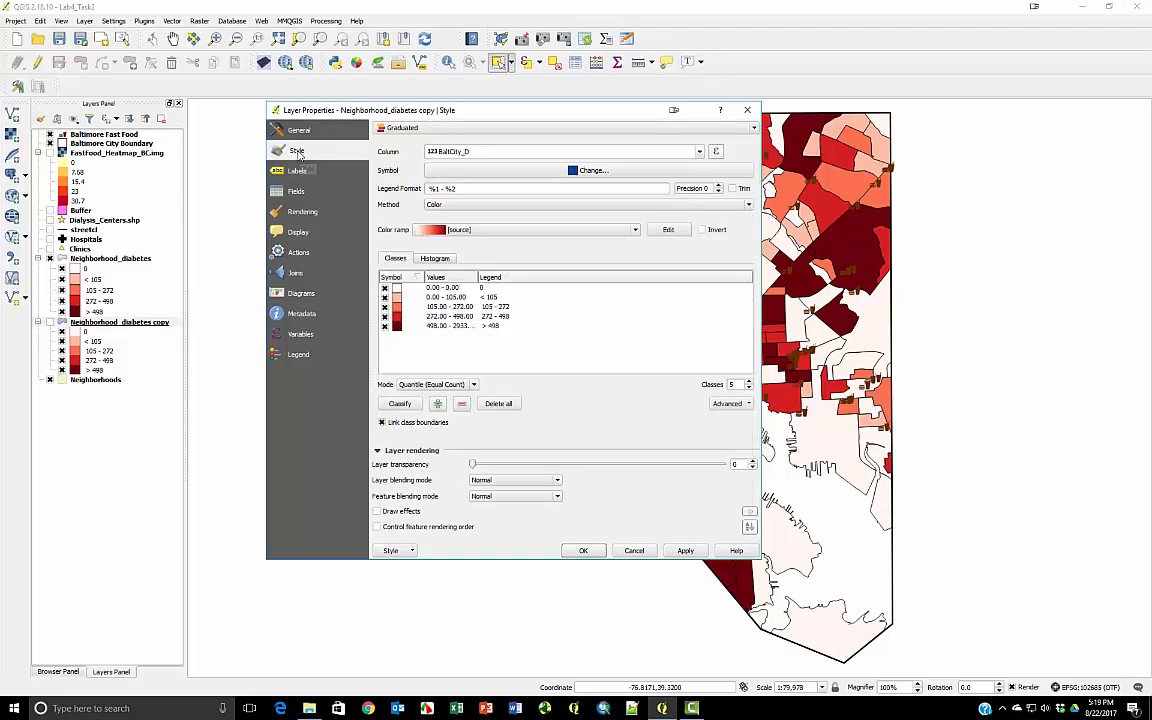
{"action": "left_click", "coordinate": [405, 128]}
{"action": "left_click", "coordinate": [408, 128]}
{"action": "left_click", "coordinate": [700, 151]}
{"action": "scroll", "coordinate": [648, 194], "scroll_direction": "down", "scroll_amount": 1}
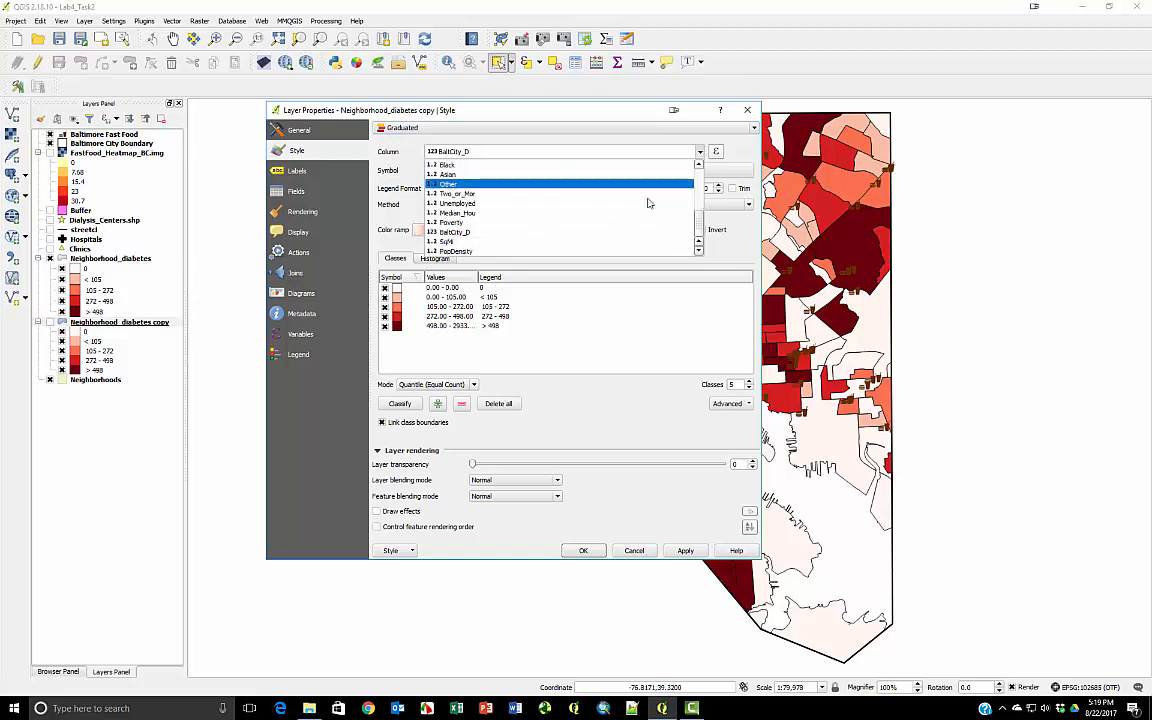
{"action": "left_click", "coordinate": [547, 252]}
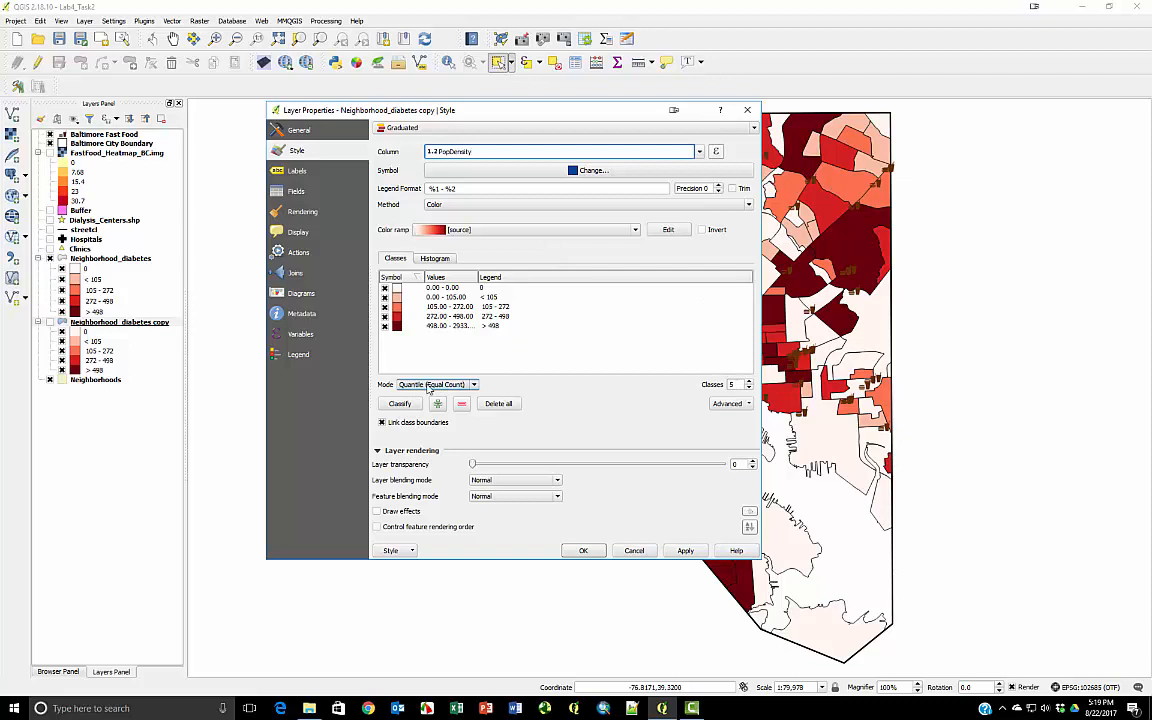
Apply the Blues color ramp to the graduated style, reclassify the values and accept the layer properties.
{"action": "left_click", "coordinate": [522, 231]}
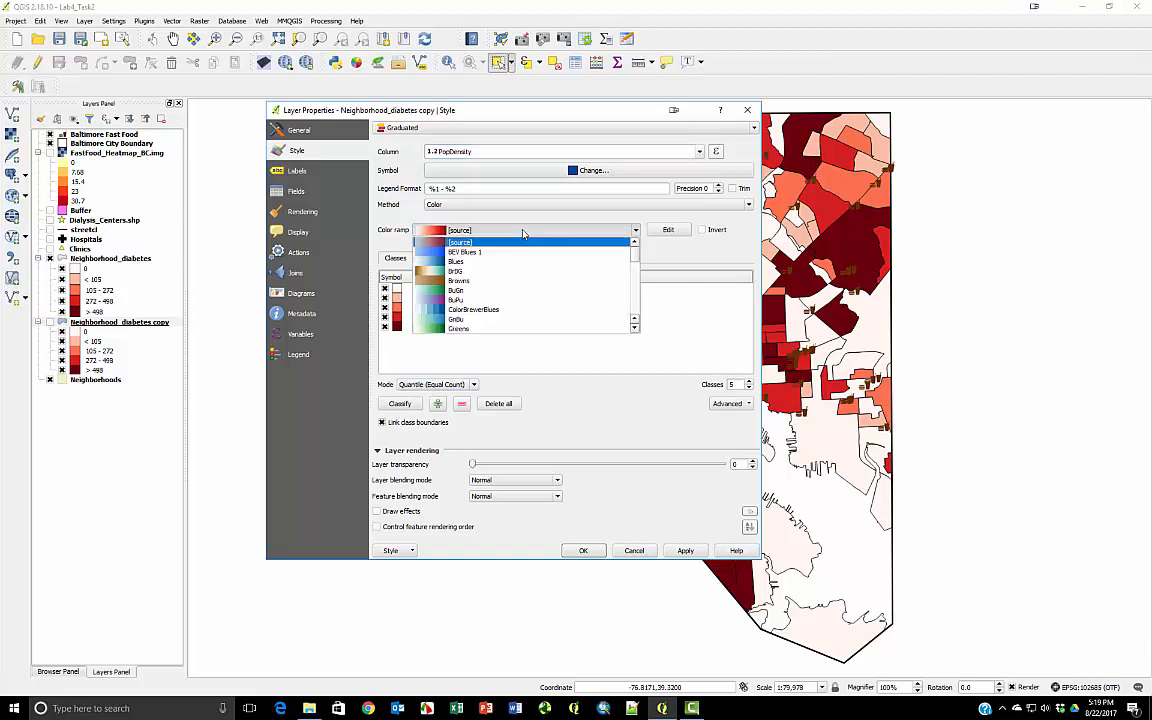
{"action": "left_click", "coordinate": [445, 261]}
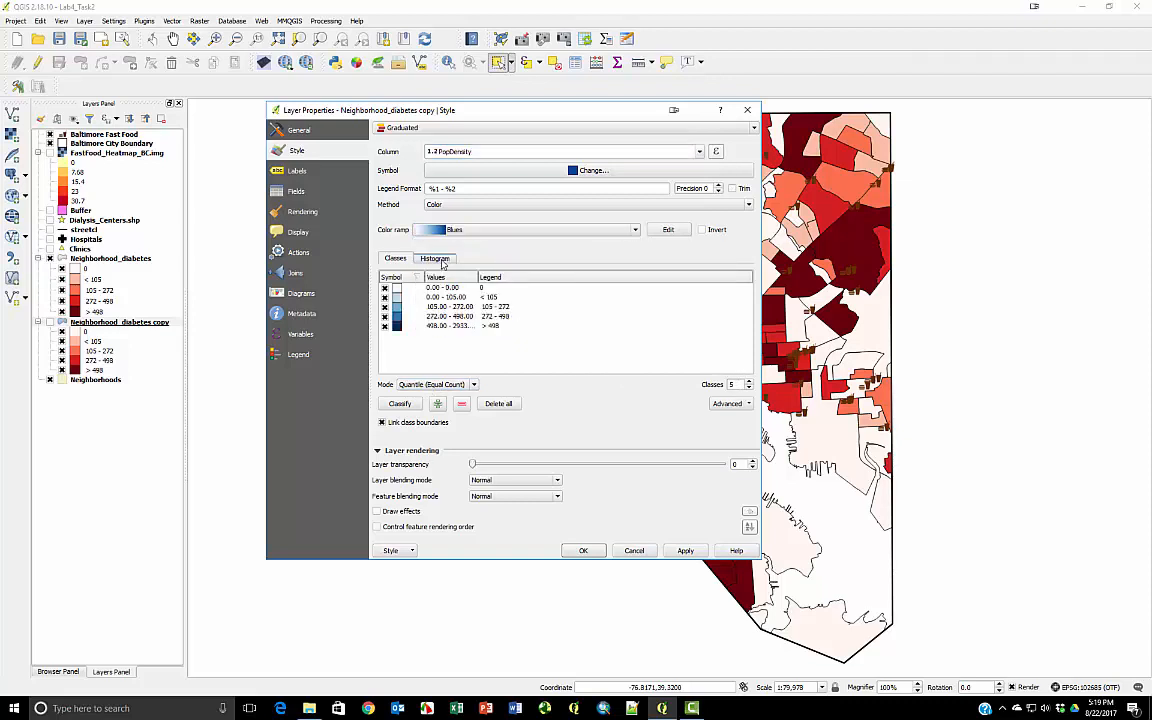
{"action": "left_click", "coordinate": [399, 404]}
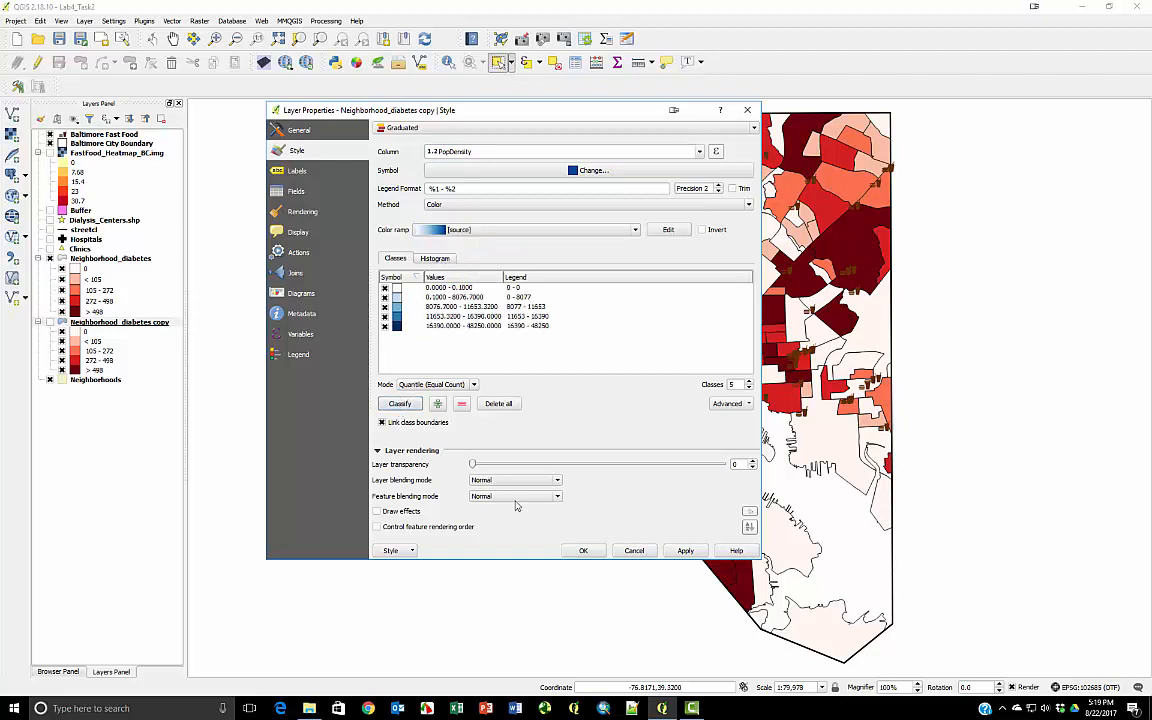
{"action": "left_click", "coordinate": [583, 550]}
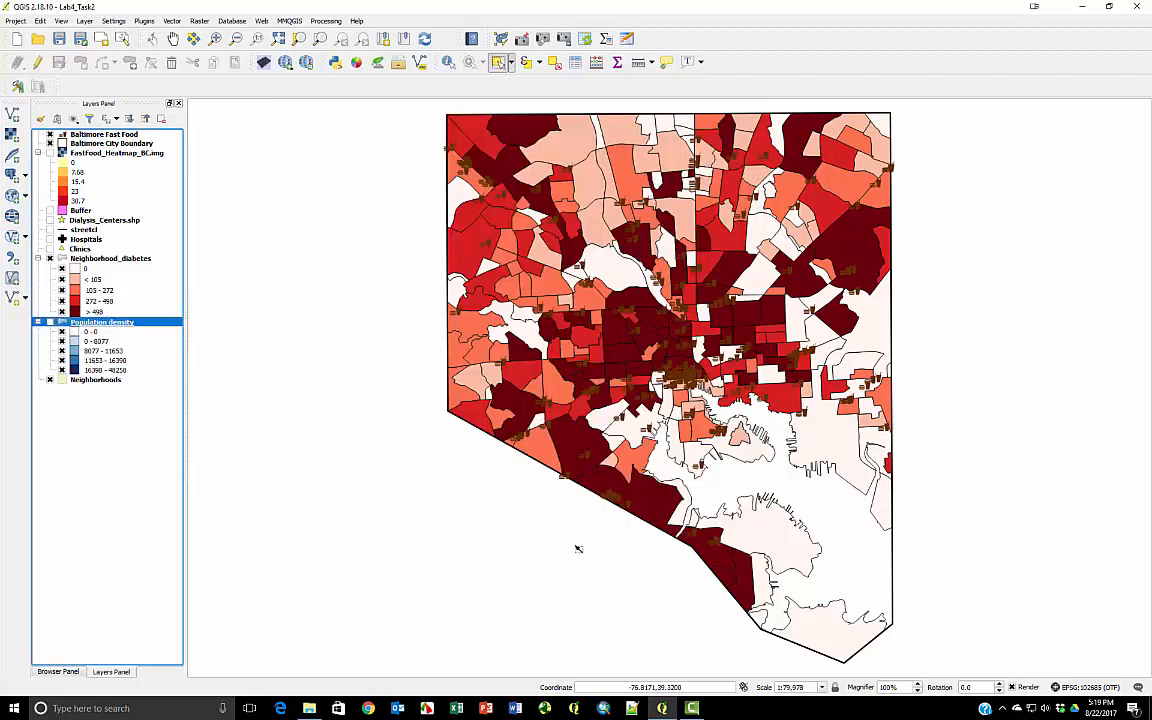
Hide the Neighborhood_diabetes layer and show the Population density layer on the map.
{"action": "left_click", "coordinate": [50, 258]}
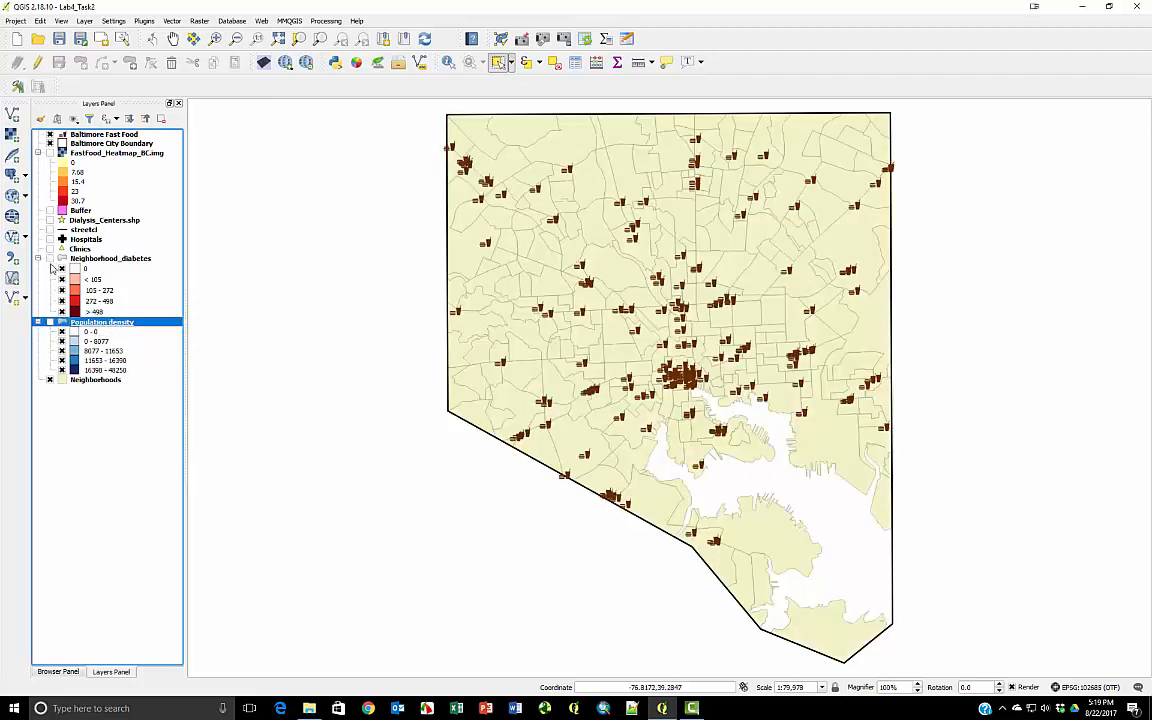
{"action": "left_click", "coordinate": [50, 322]}
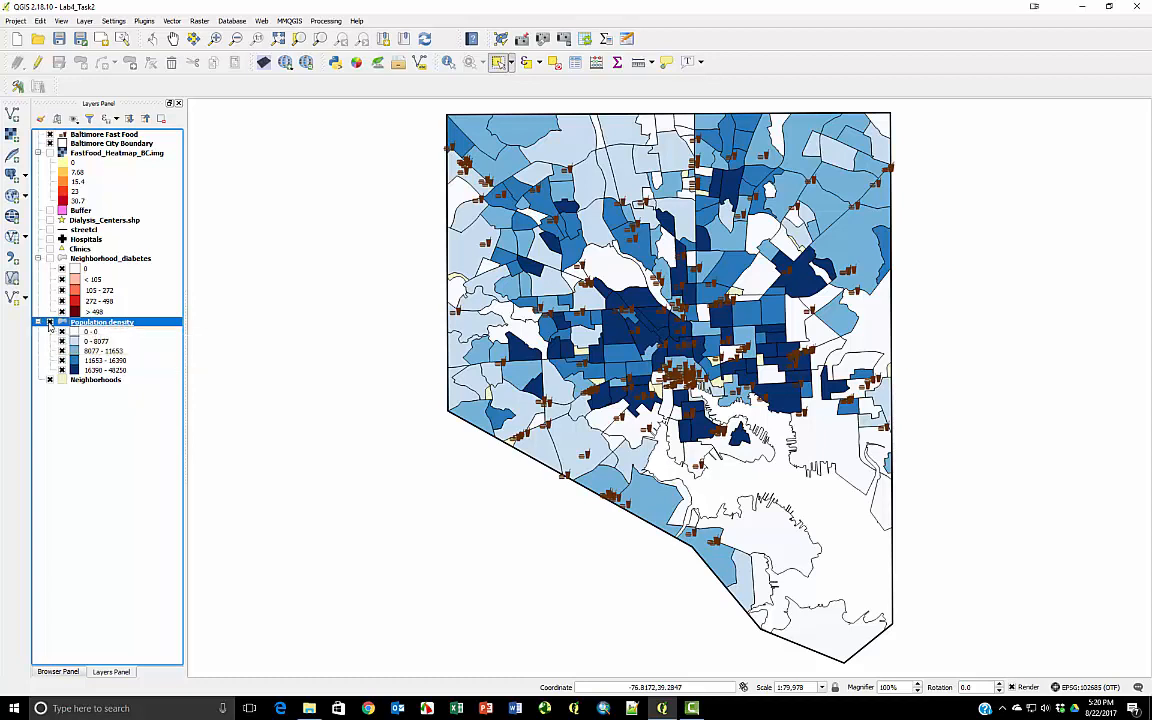
Open the attribute table of the Neighborhood_diabetes layer and start editing it.
{"action": "right_click", "coordinate": [112, 258]}
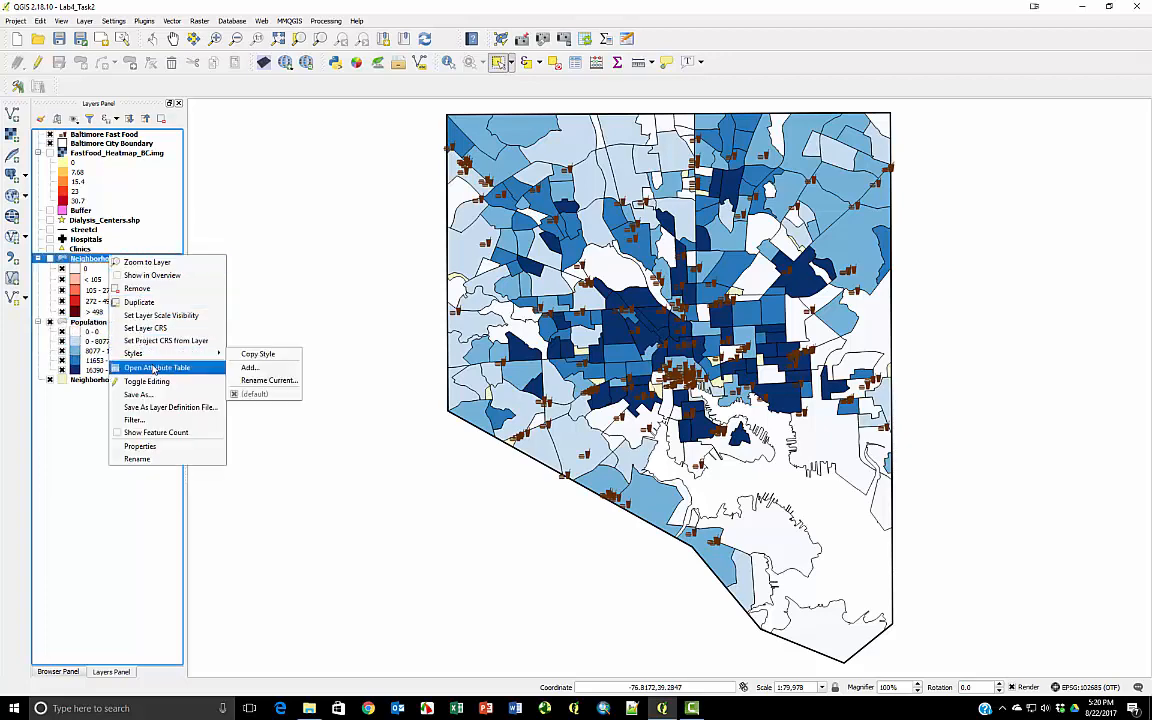
{"action": "key", "text": "Escape"}
{"action": "key", "text": "Escape"}
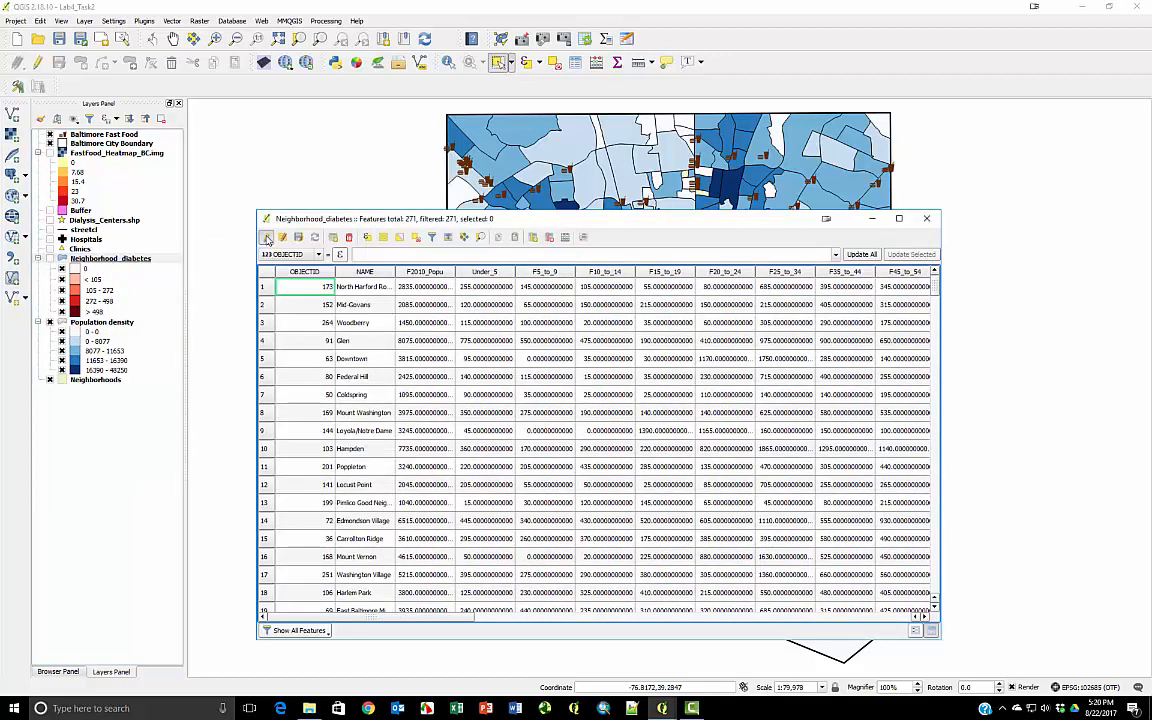
{"action": "left_click", "coordinate": [267, 238]}
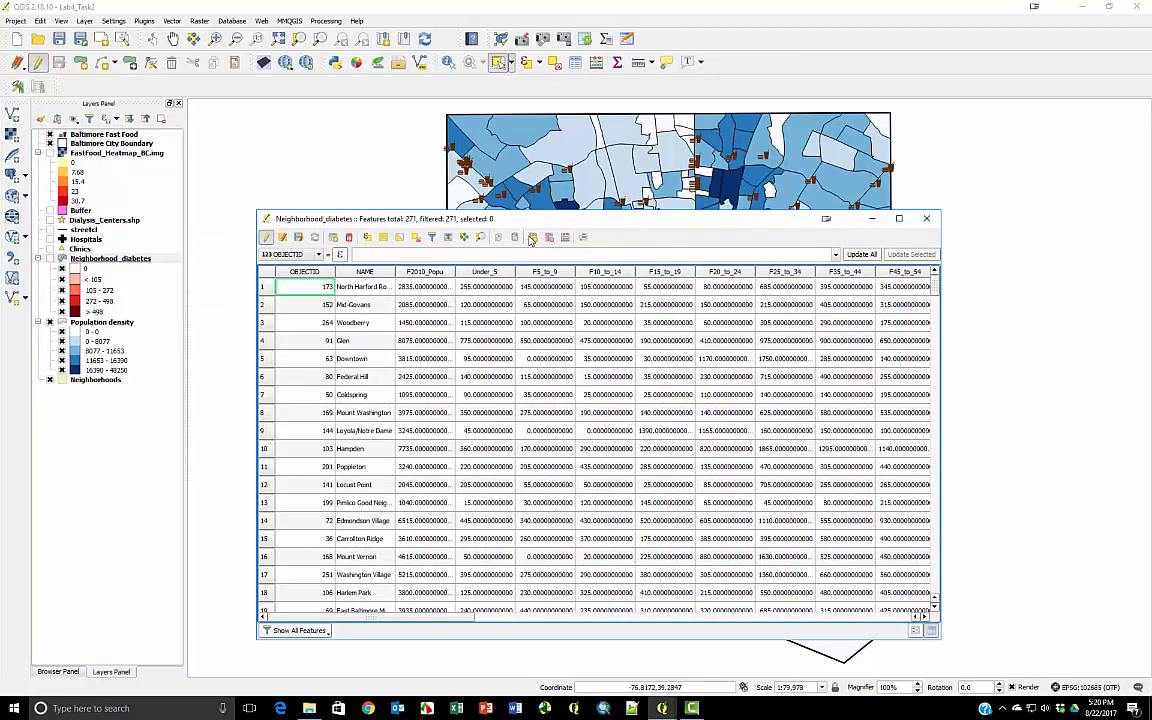
Add a decimal number (real) field named DiabDen, raising its length and precision above zero.
{"action": "key", "text": "ctrl+w"}
{"action": "left_click", "coordinate": [586, 389]}
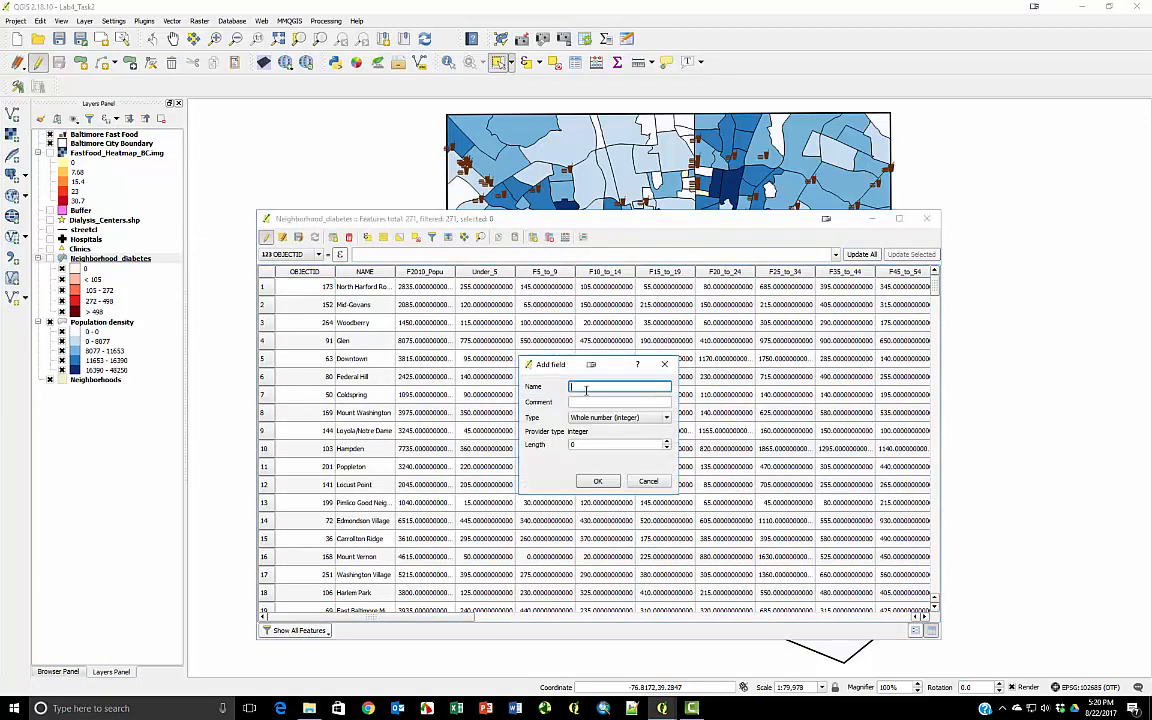
{"action": "type", "text": "DeabDen"}
{"action": "left_click", "coordinate": [620, 418]}
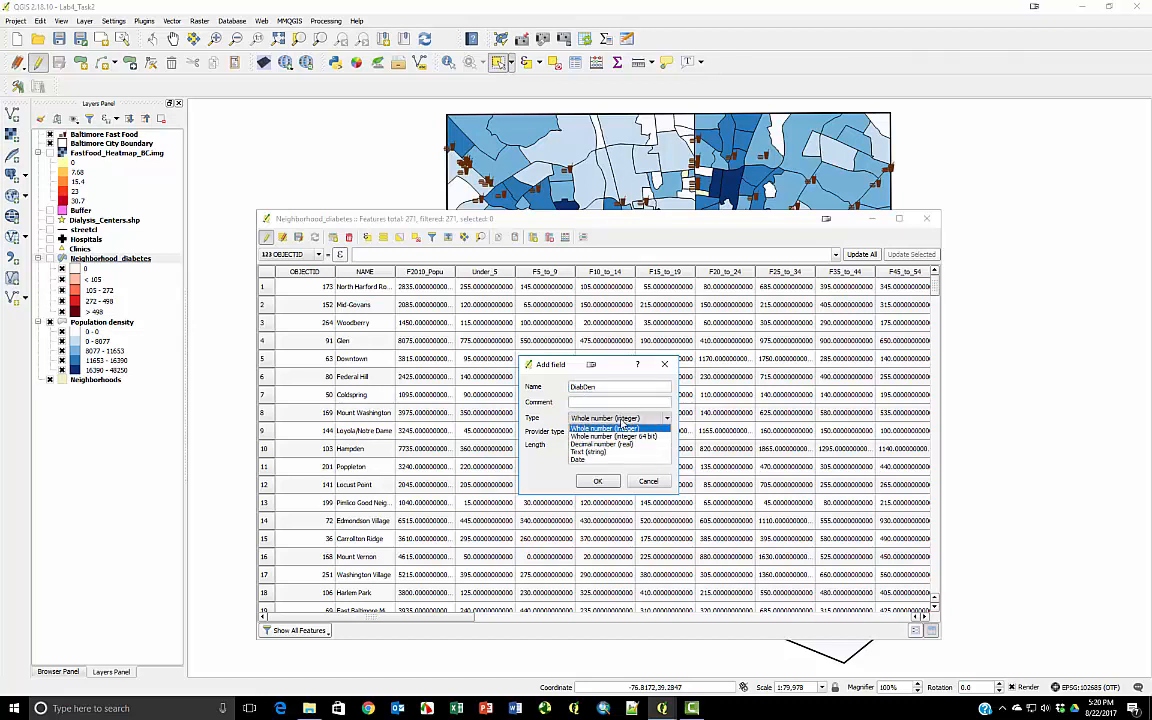
{"action": "left_click", "coordinate": [616, 444]}
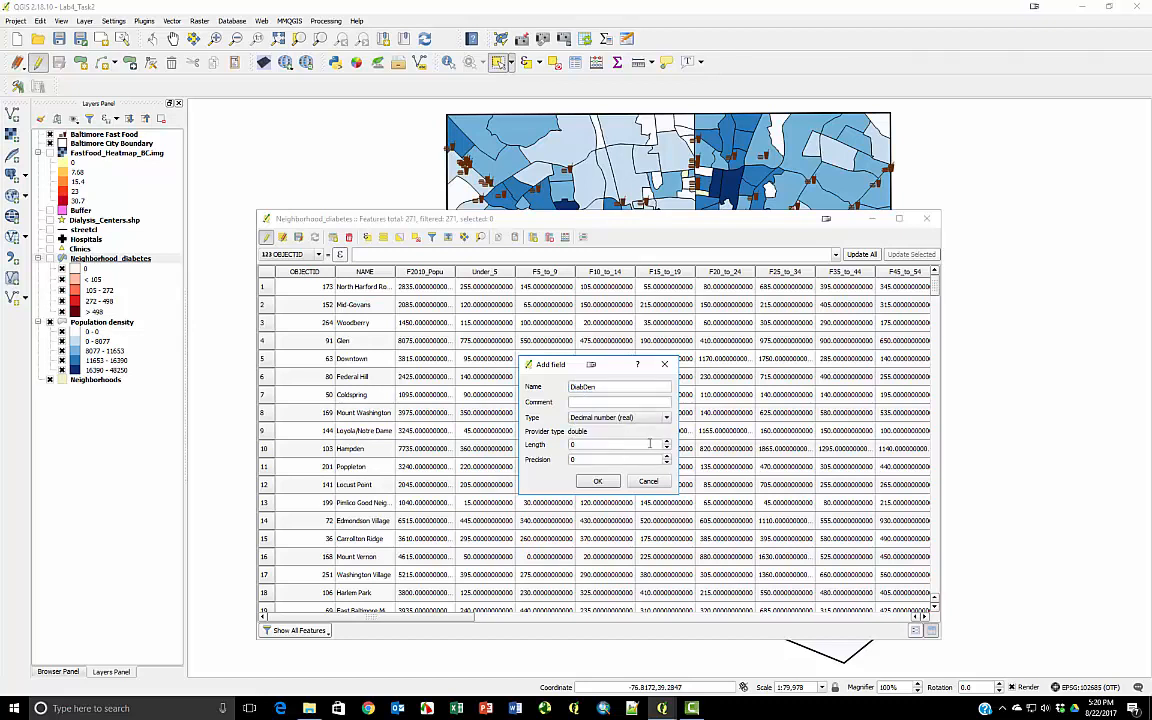
{"action": "left_click", "coordinate": [667, 442]}
{"action": "left_click", "coordinate": [667, 442]}
{"action": "left_click", "coordinate": [667, 459]}
{"action": "left_click", "coordinate": [597, 481]}
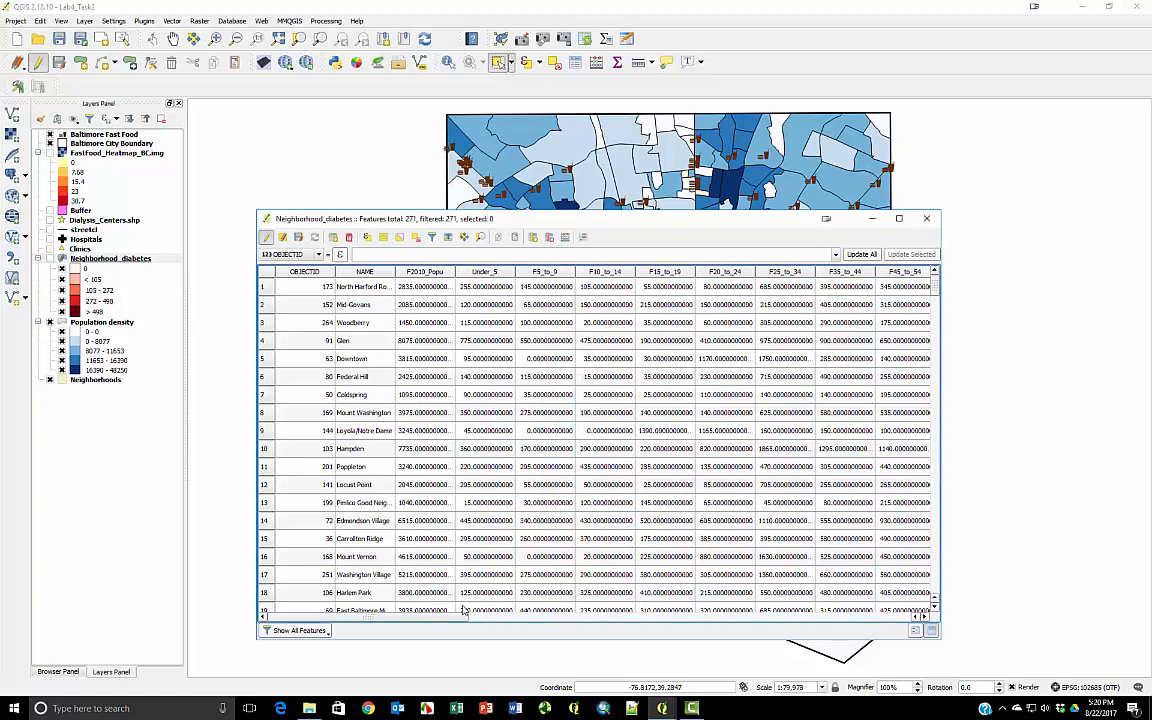
Choose DiabDen as the field to update directly in the attribute table.
{"action": "left_click_drag", "start_coordinate": [455, 618], "coordinate": [805, 618]}
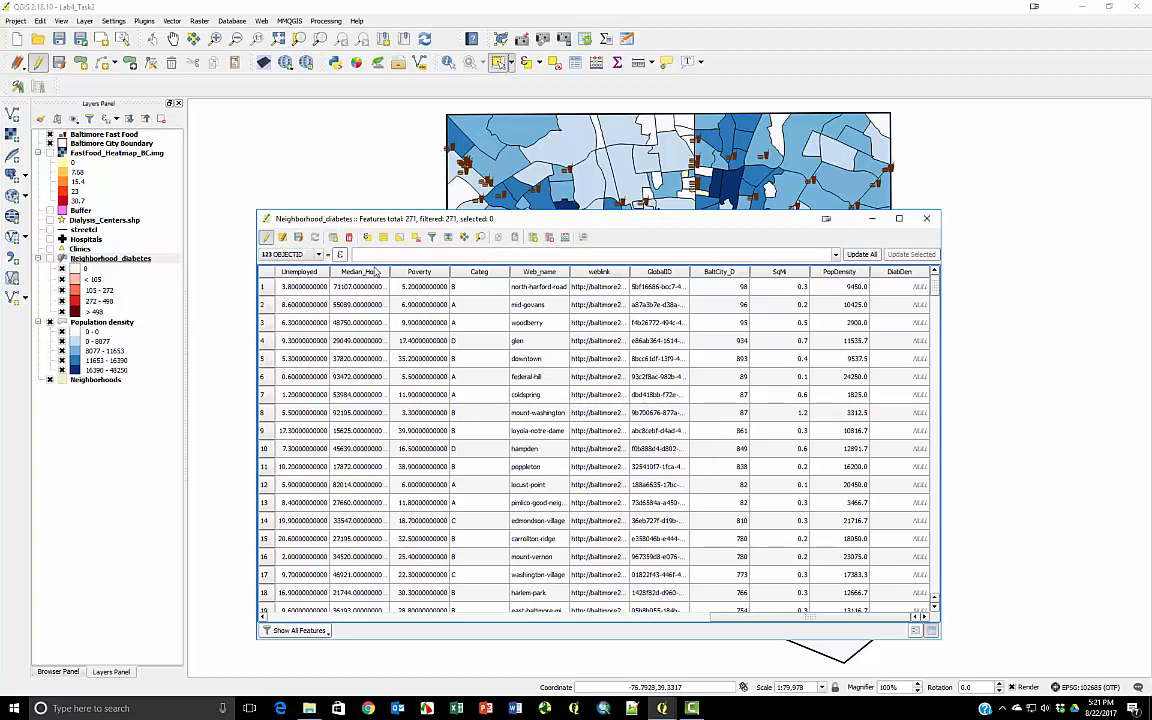
{"action": "left_click", "coordinate": [320, 255]}
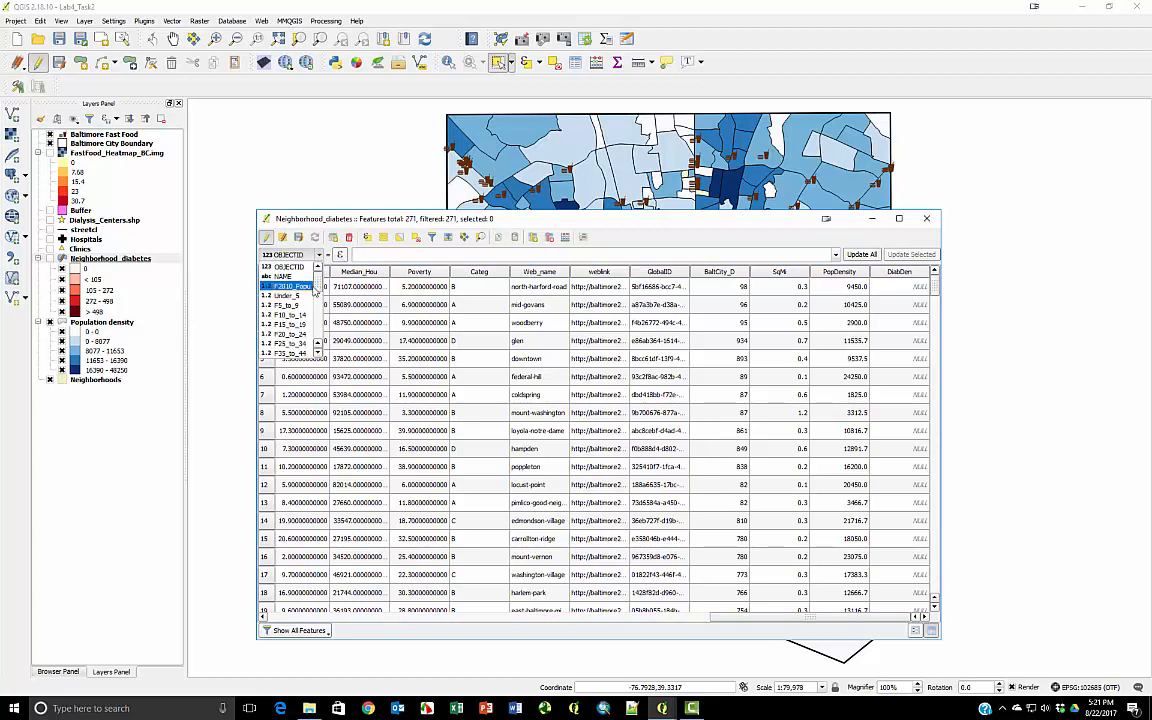
{"action": "scroll", "coordinate": [322, 346], "scroll_direction": "down", "scroll_amount": 2}
{"action": "left_click", "coordinate": [285, 353]}
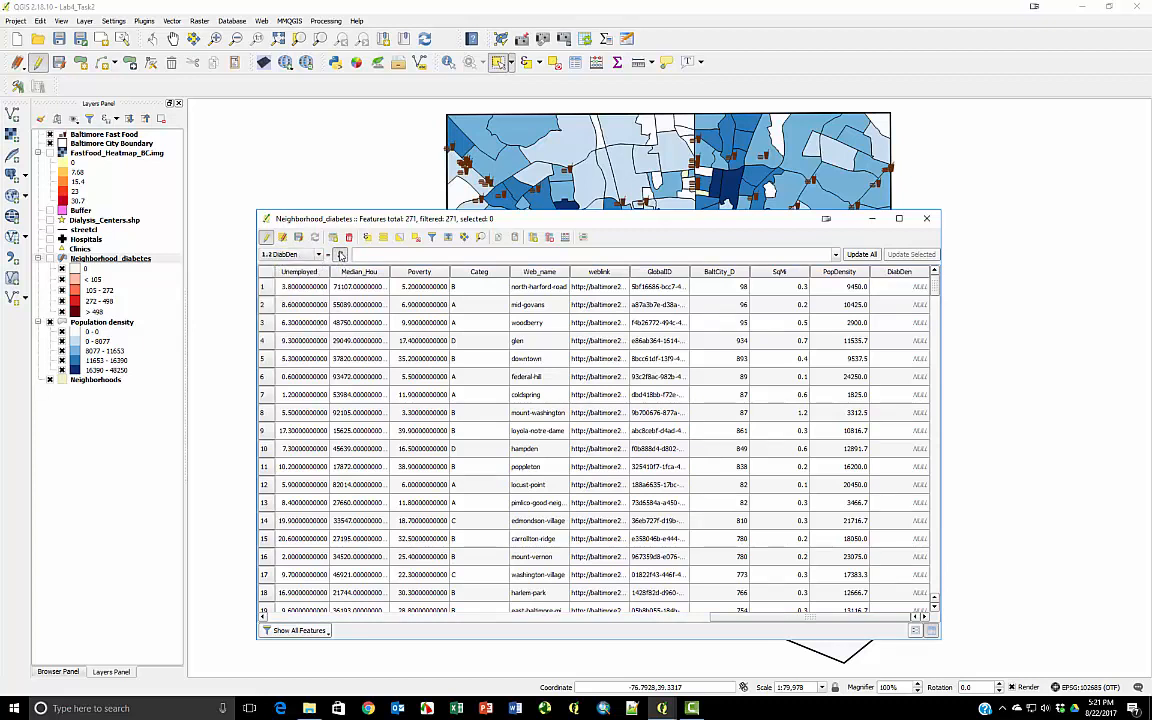
Calculate DiabDen for all rows with the expression "BaltCity_D" / "SqMi".
{"action": "left_click", "coordinate": [340, 255]}
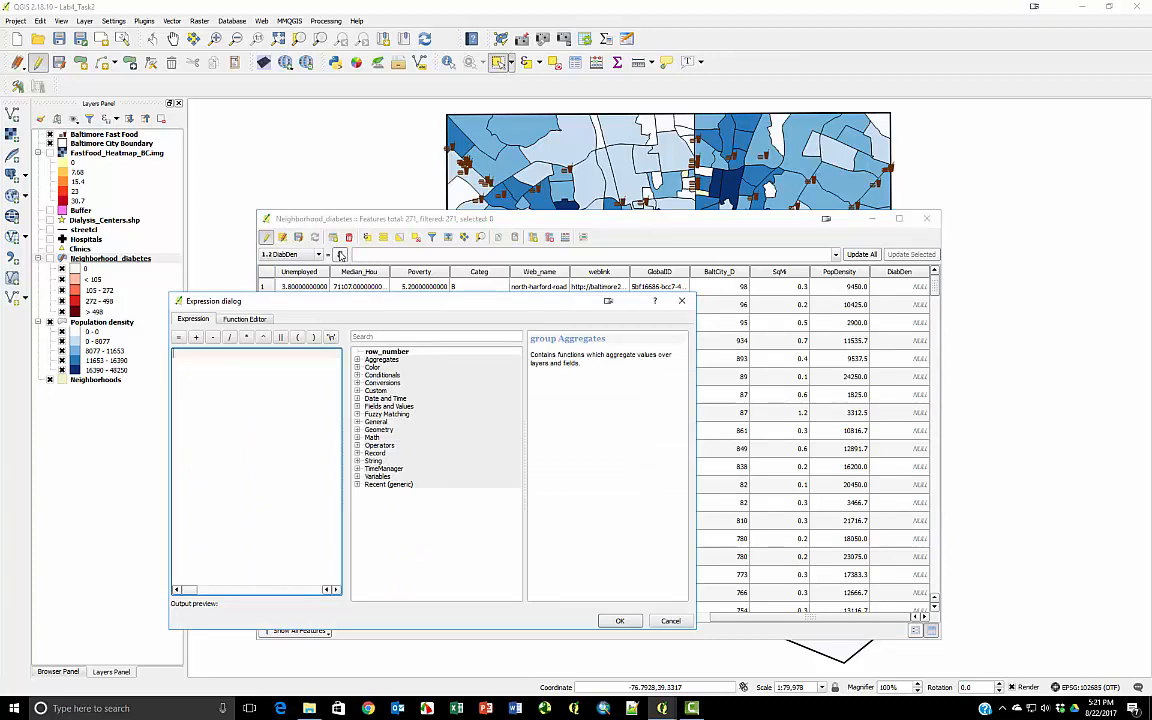
{"action": "left_click", "coordinate": [356, 407]}
{"action": "scroll", "coordinate": [402, 440], "scroll_direction": "down", "scroll_amount": 1}
{"action": "scroll", "coordinate": [393, 440], "scroll_direction": "down", "scroll_amount": 5}
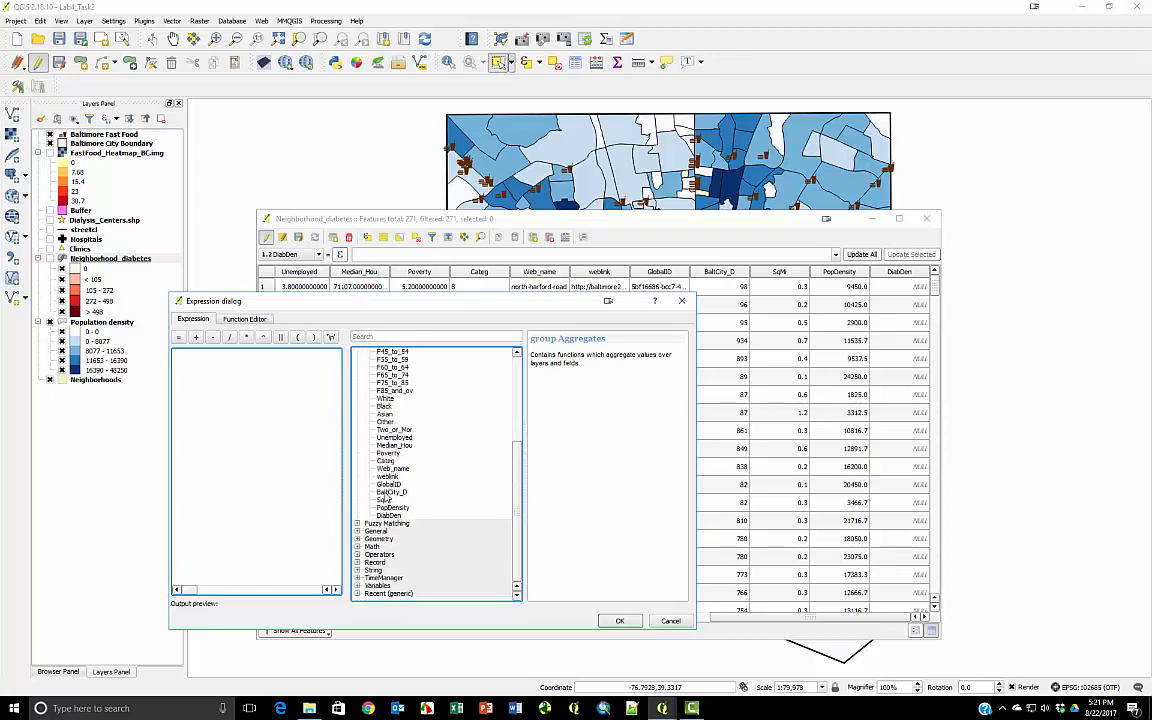
{"action": "double_click", "coordinate": [386, 494]}
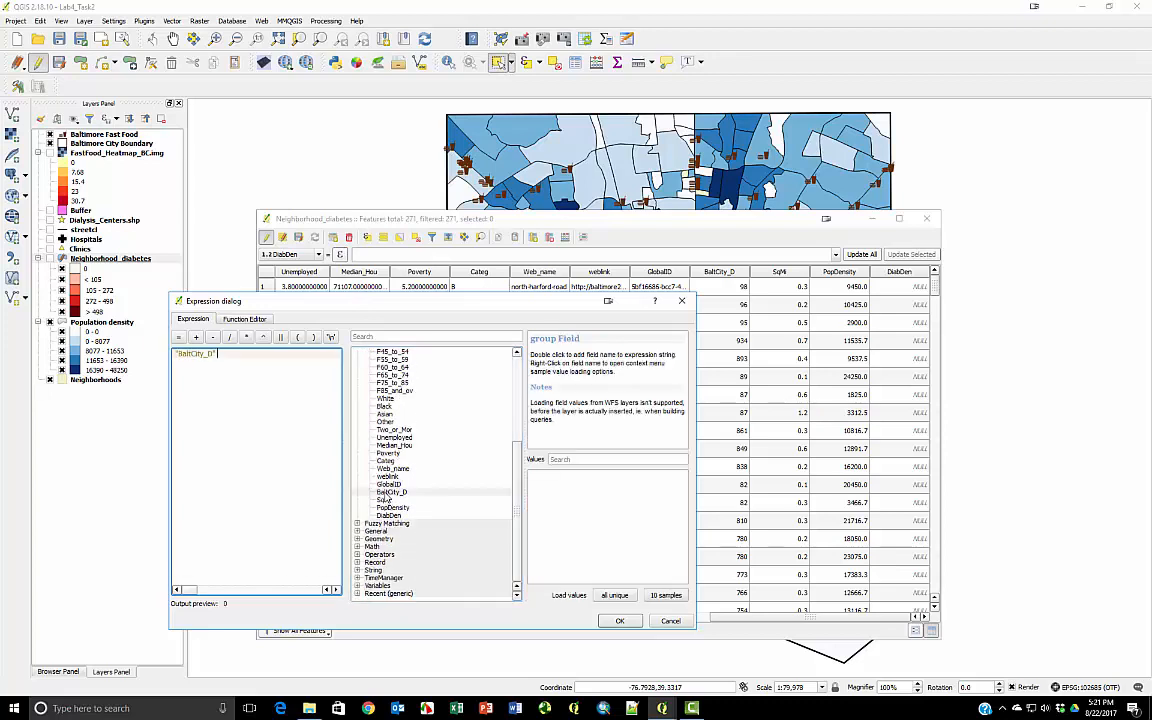
{"action": "left_click", "coordinate": [230, 338]}
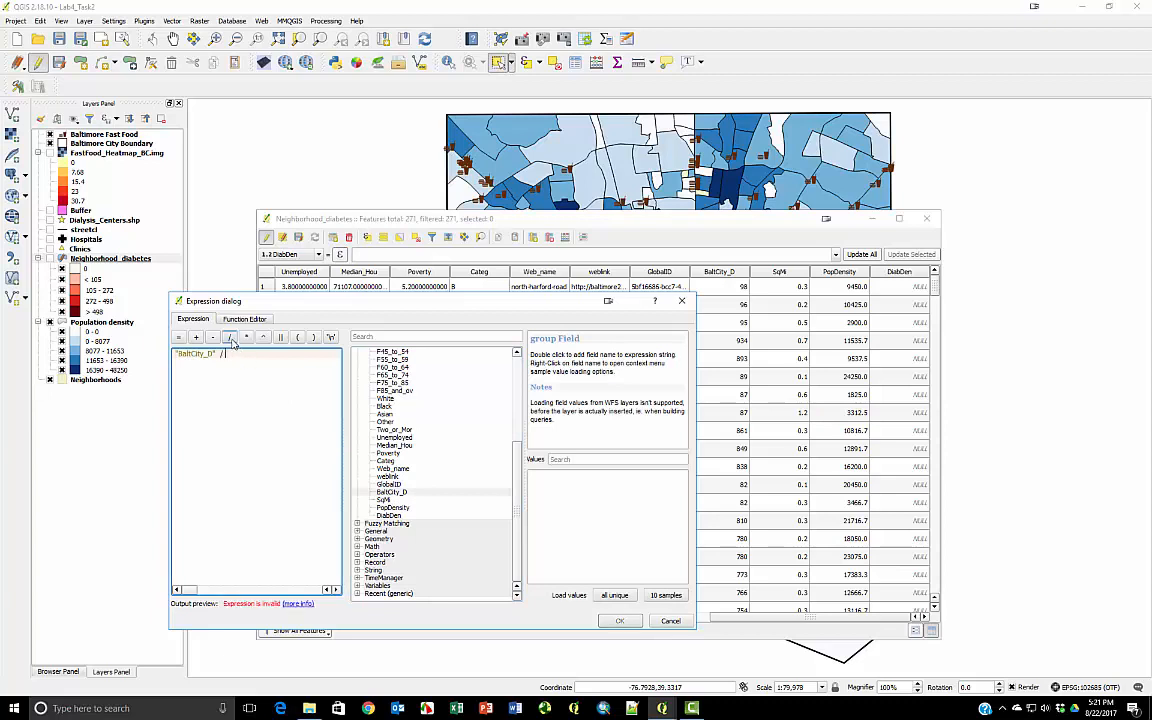
{"action": "double_click", "coordinate": [383, 500]}
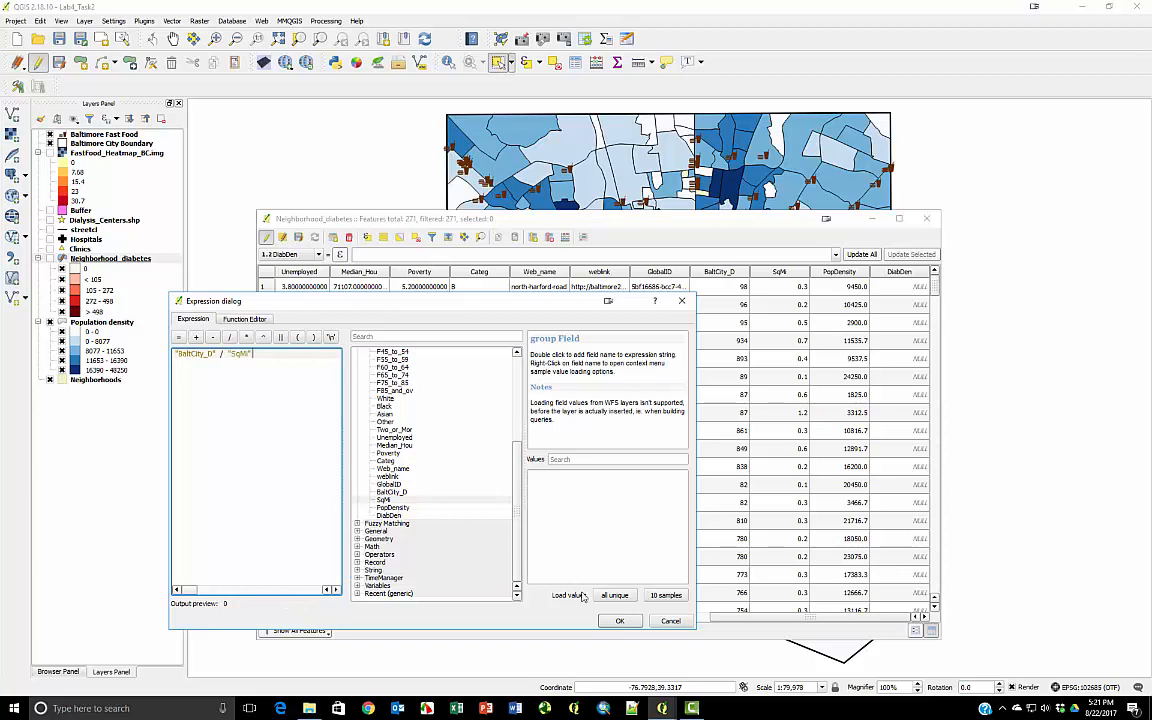
{"action": "left_click", "coordinate": [619, 621]}
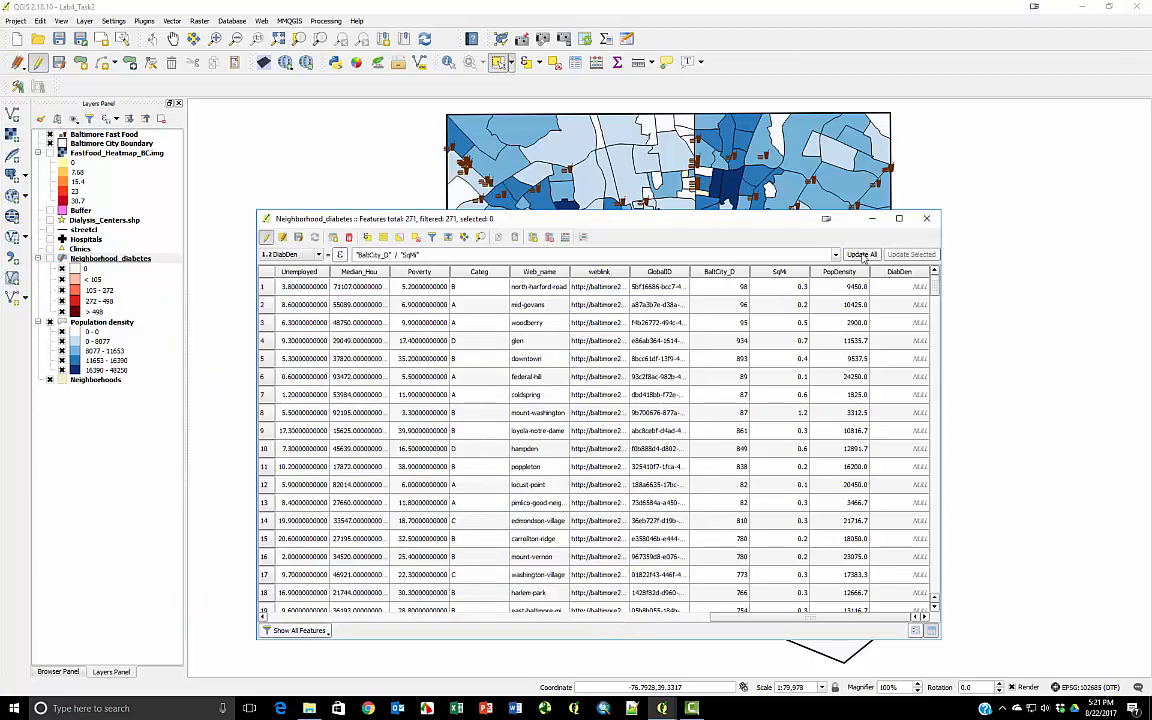
{"action": "left_click", "coordinate": [862, 255]}
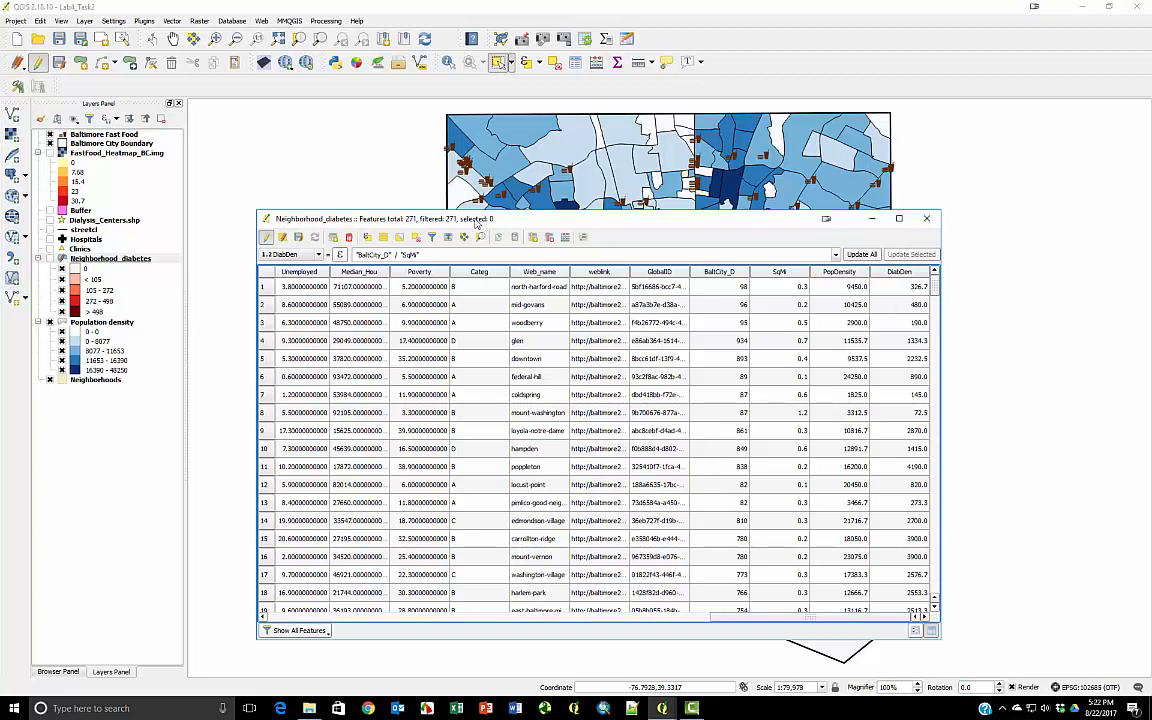
Stop editing Neighborhood_diabetes, save the changes to the layer and close its attribute table.
{"action": "left_click", "coordinate": [267, 237]}
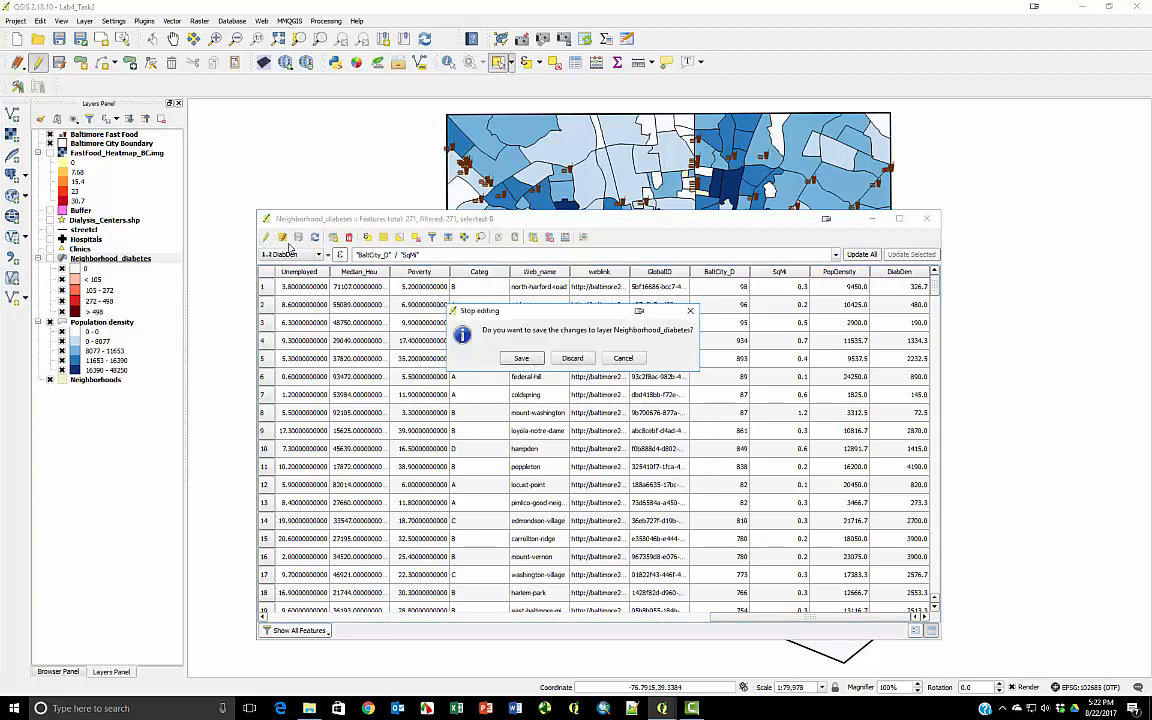
{"action": "left_click", "coordinate": [514, 357]}
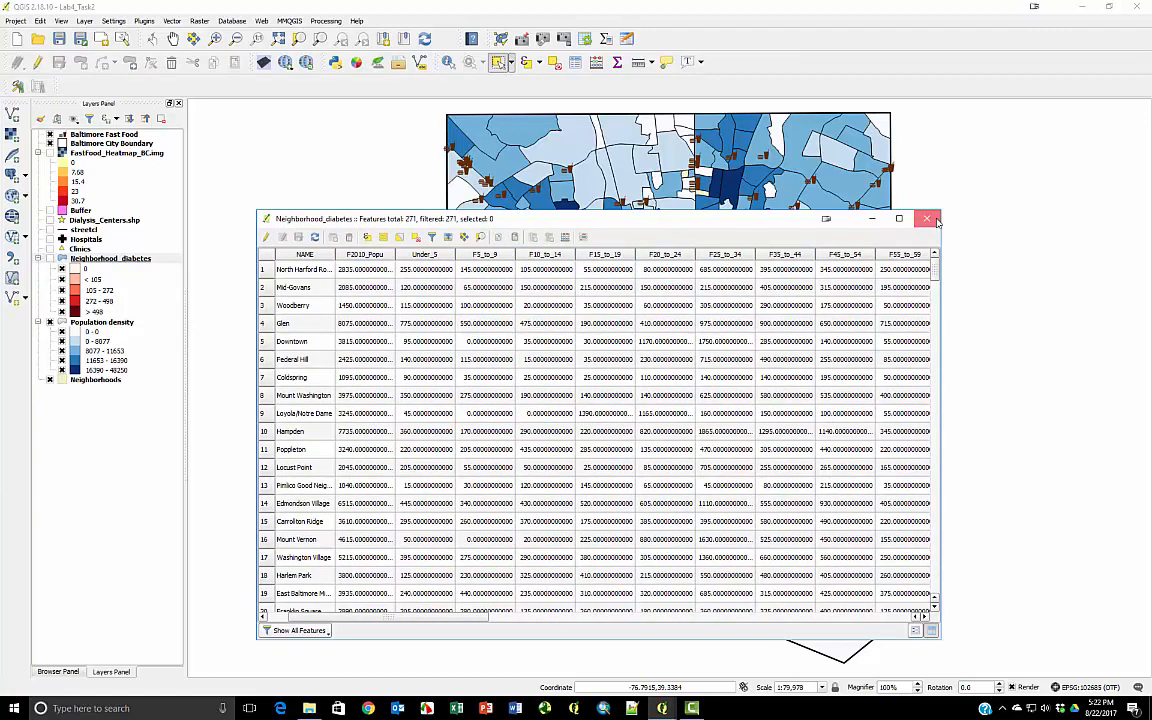
{"action": "left_click", "coordinate": [927, 218]}
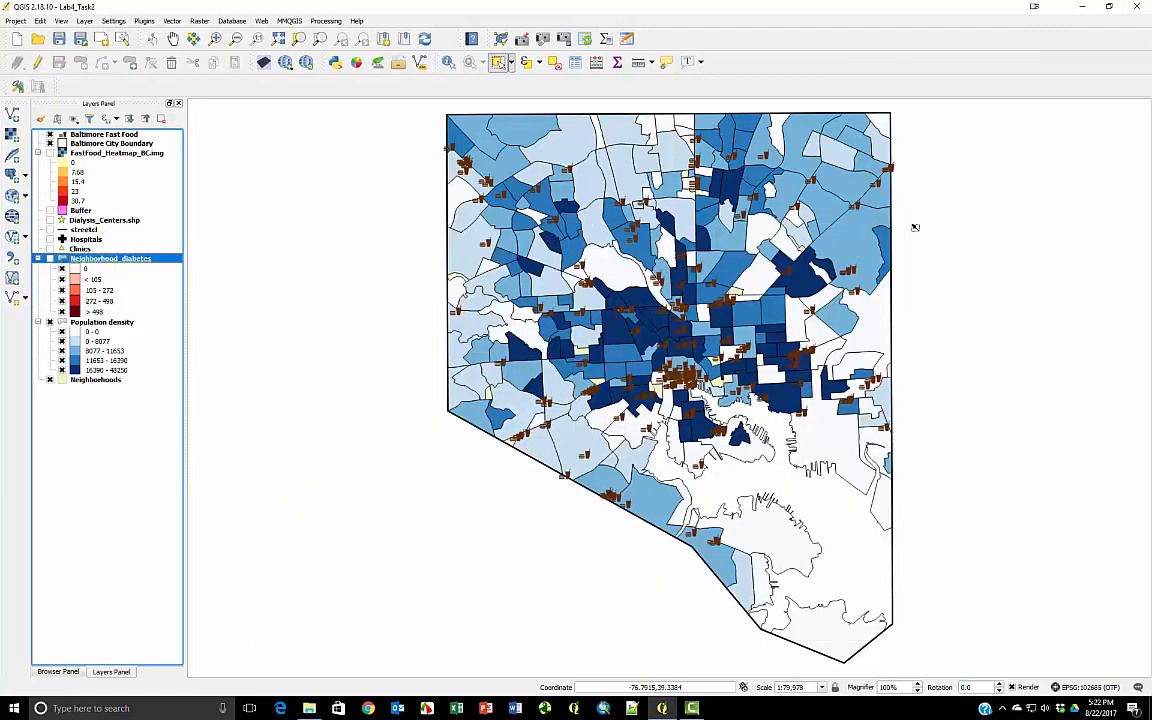
Duplicate the Neighborhood_diabetes layer and make the copy visible on the map.
{"action": "right_click", "coordinate": [97, 258]}
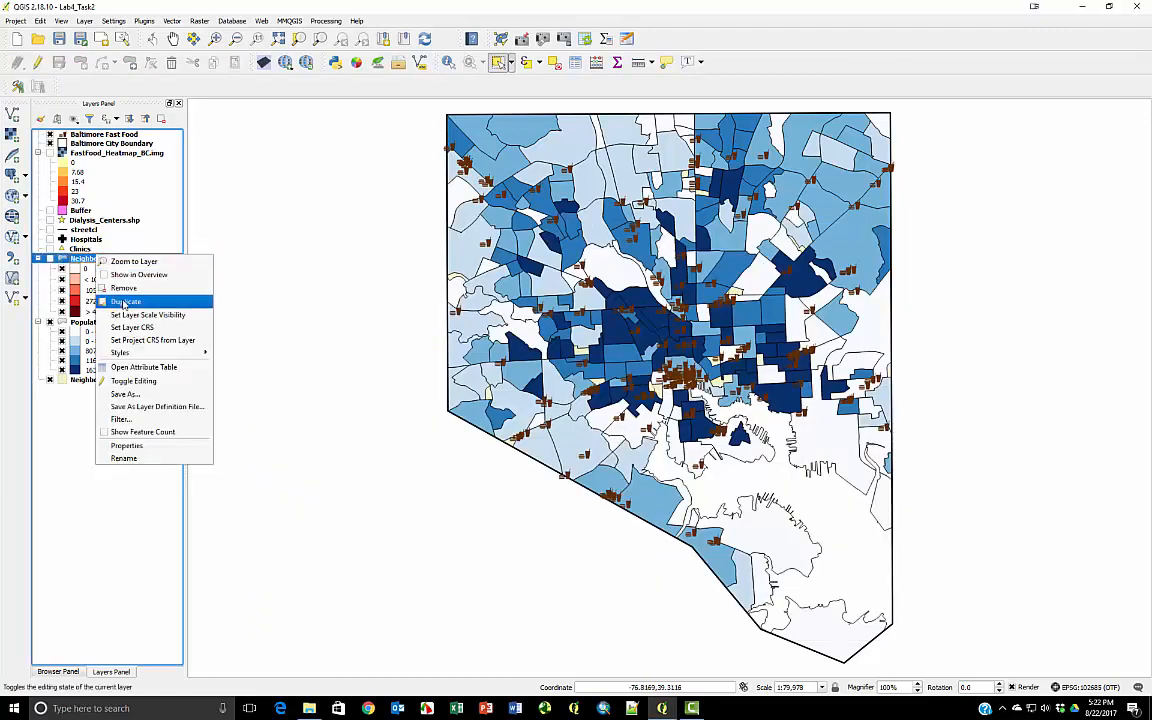
{"action": "left_click", "coordinate": [118, 301]}
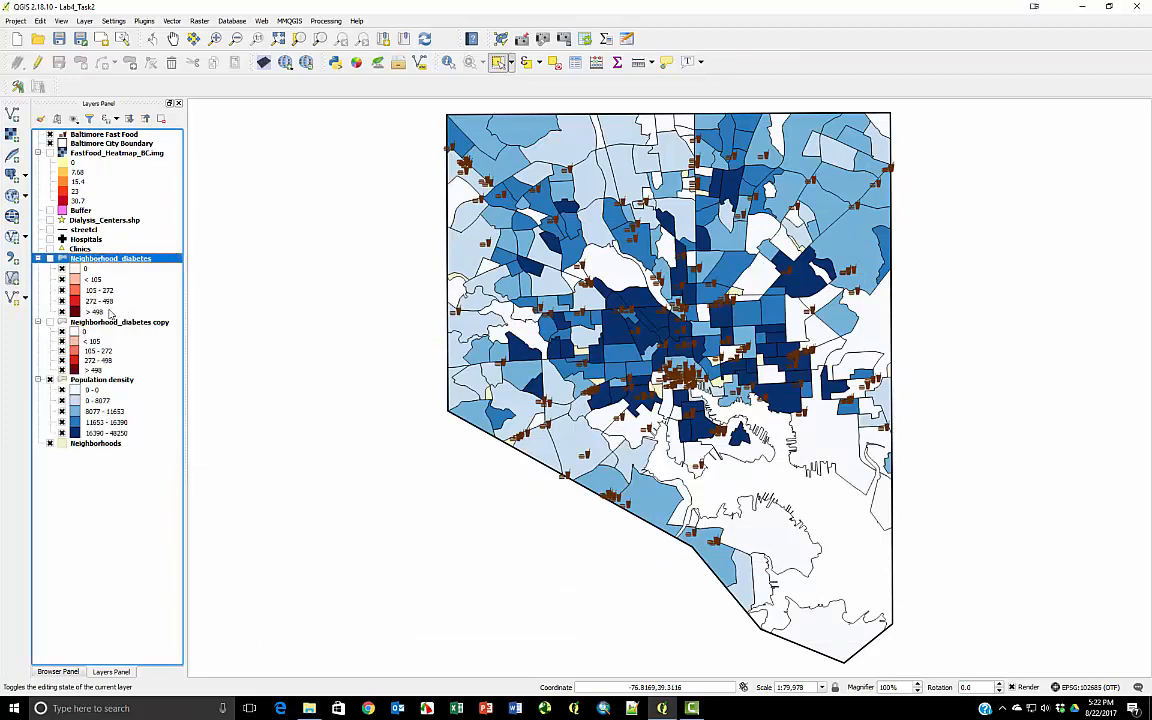
{"action": "left_click", "coordinate": [50, 322]}
{"action": "left_click", "coordinate": [85, 324]}
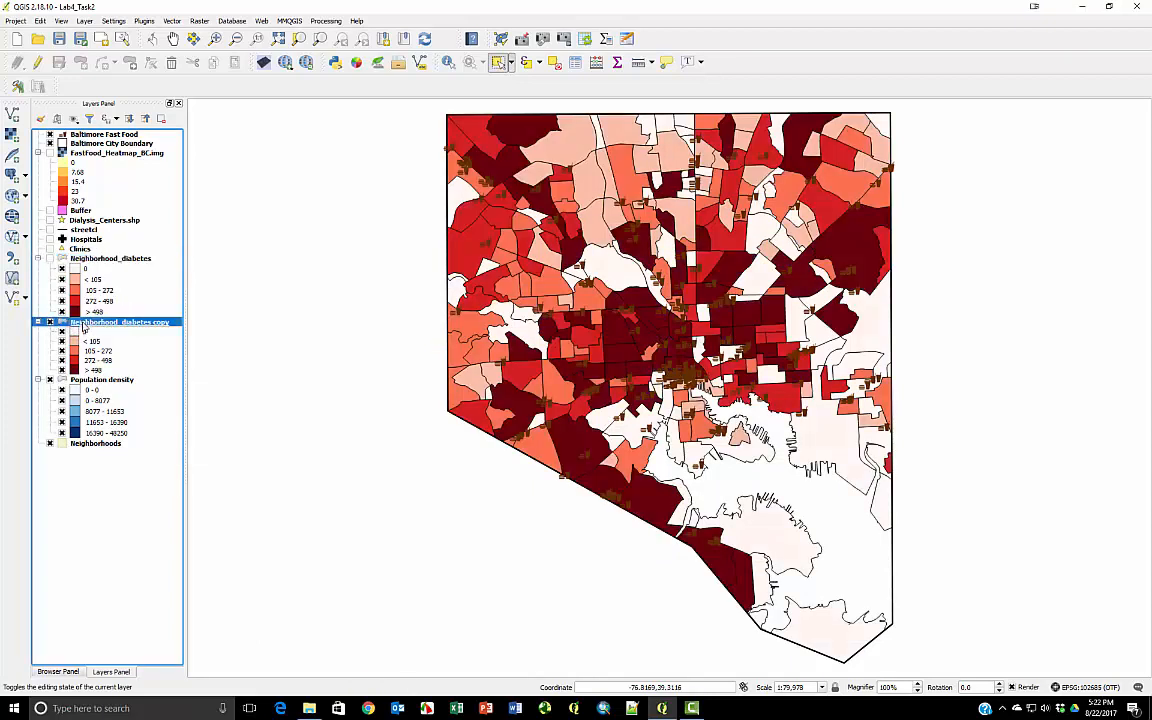
Rename the Neighborhood_diabetes copy layer as Diabetic Density in its layer properties.
{"action": "double_click", "coordinate": [85, 326]}
{"action": "left_click", "coordinate": [292, 130]}
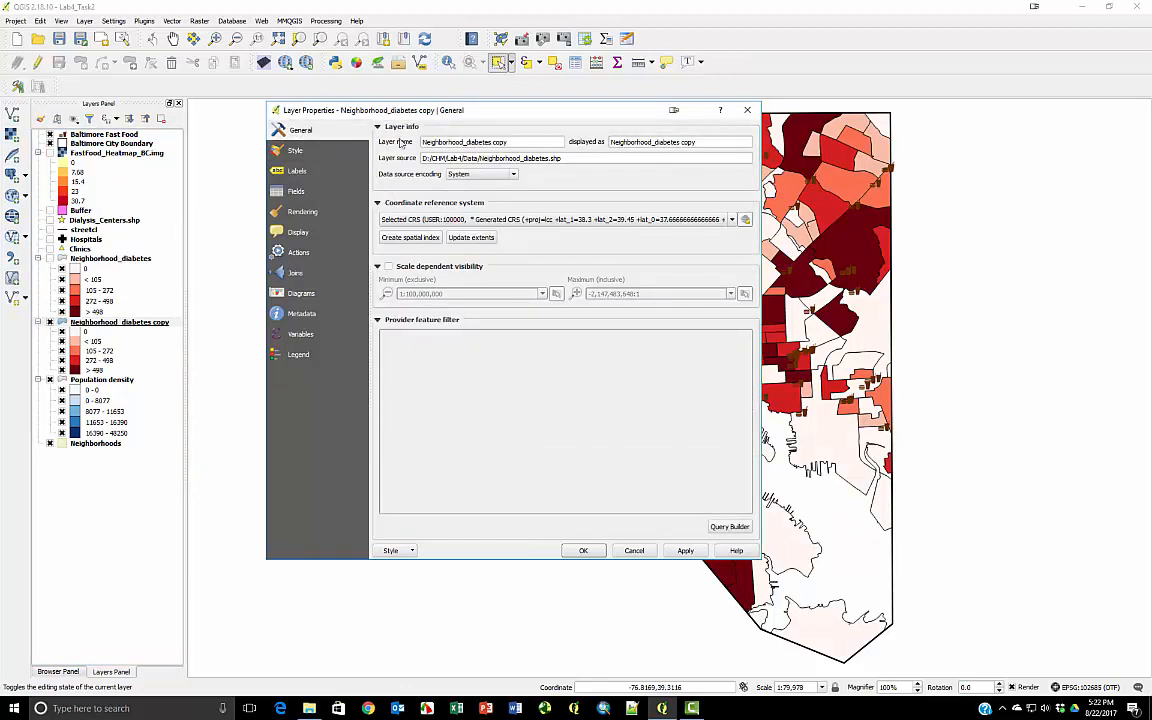
{"action": "triple_click", "coordinate": [464, 141]}
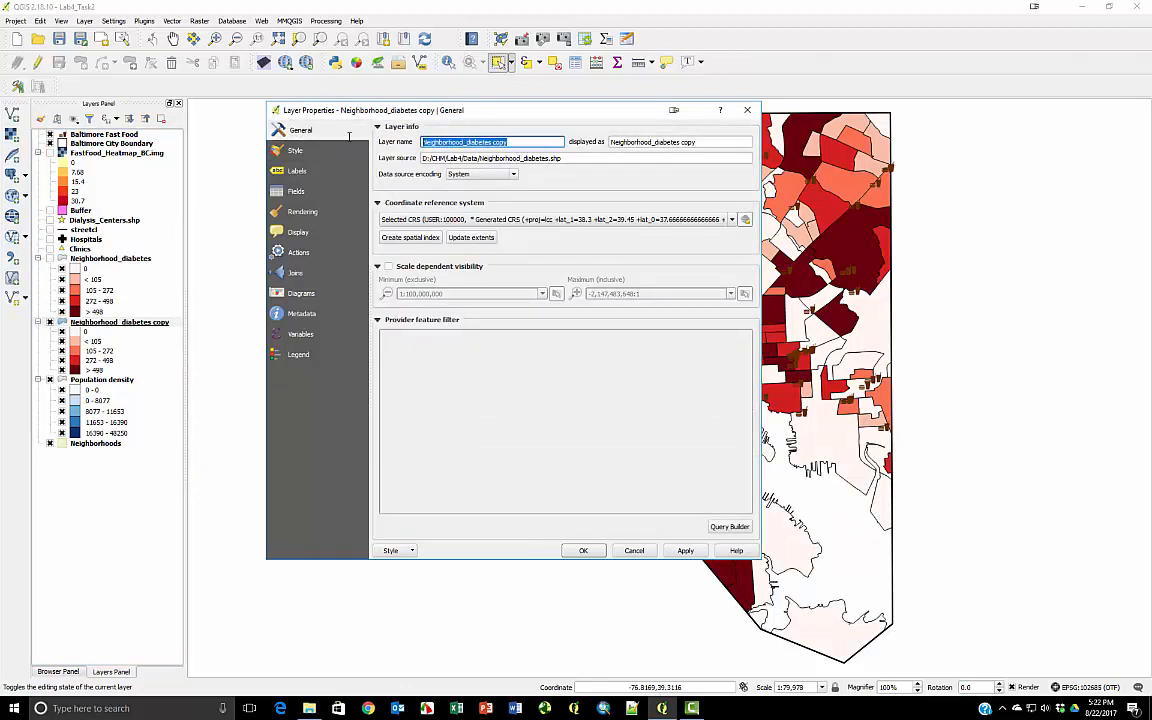
{"action": "type", "text": "Diabetic D"}
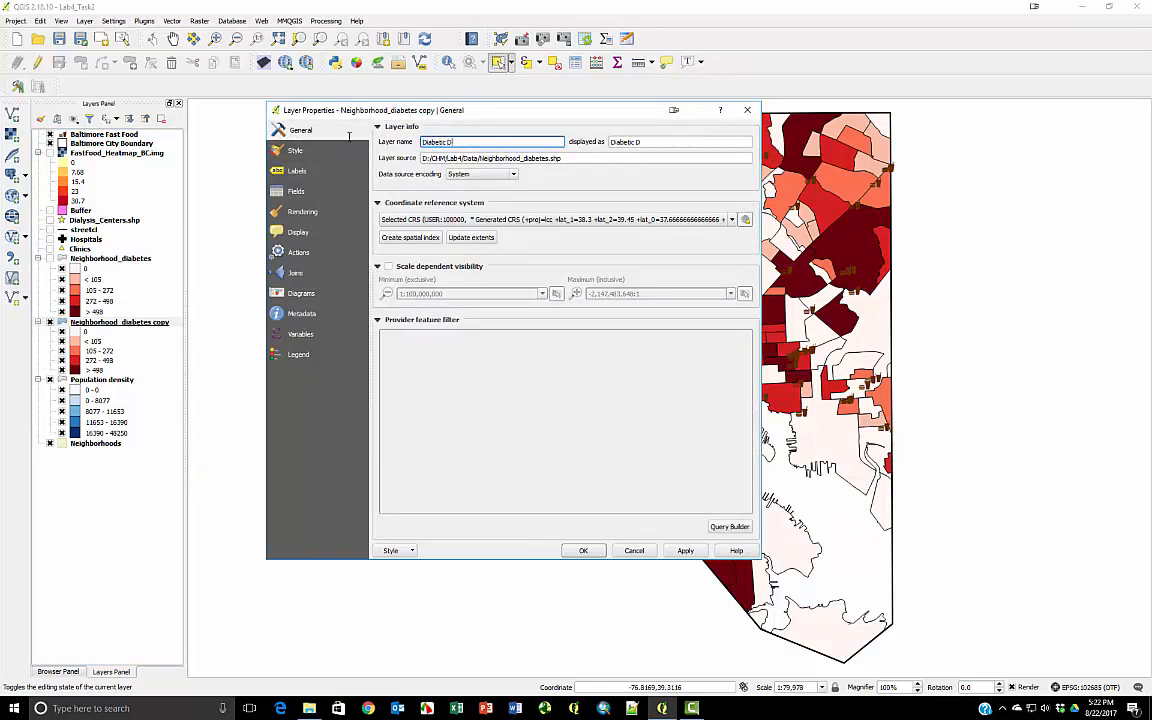
{"action": "type", "text": "ensity"}
Set DiabDen as the column for the copied layer's graduated style.
{"action": "left_click", "coordinate": [329, 152]}
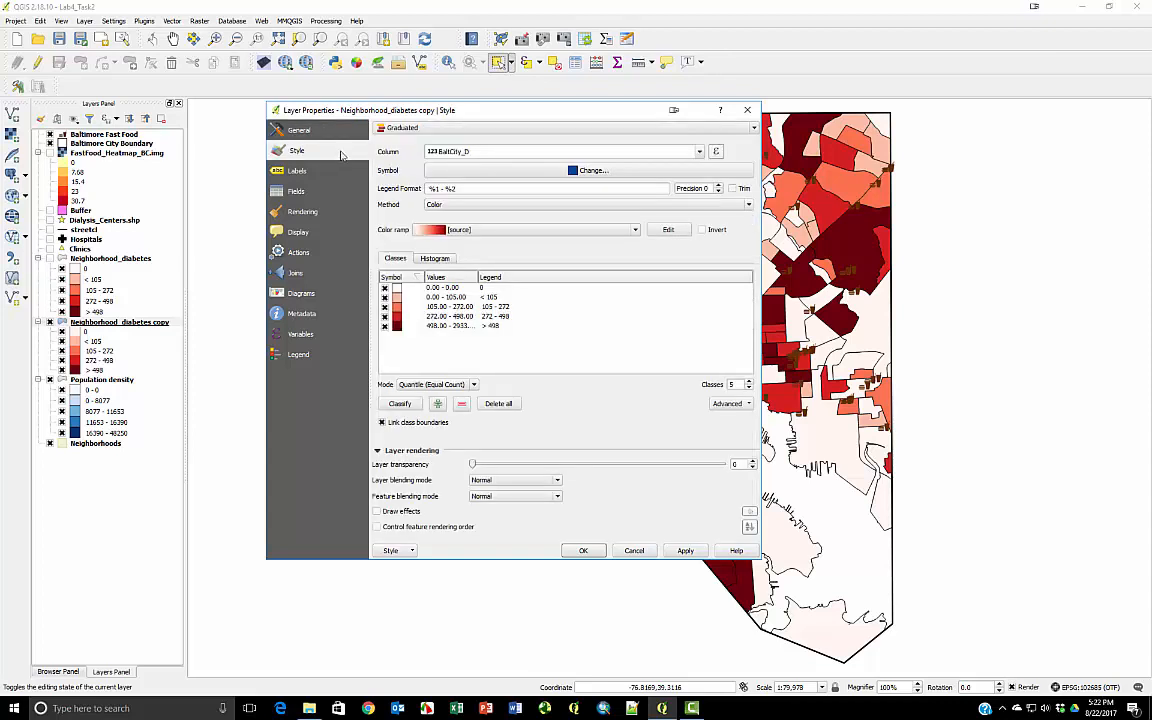
{"action": "left_click", "coordinate": [699, 152]}
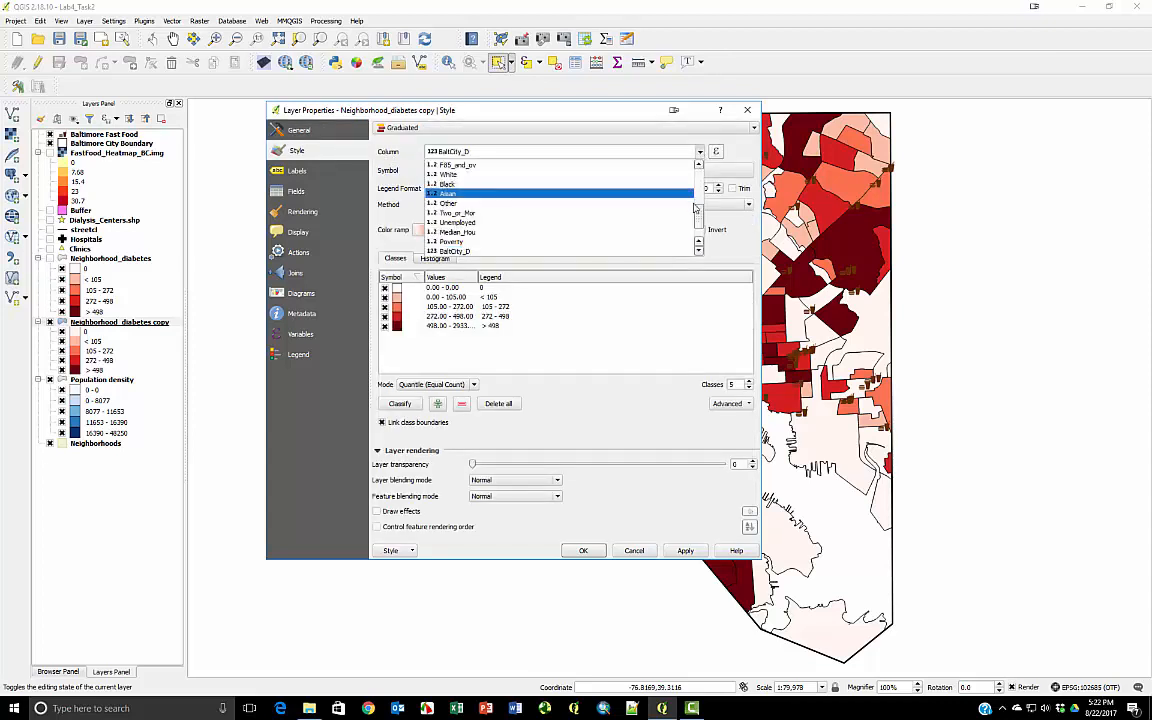
{"action": "left_click_drag", "start_coordinate": [699, 216], "coordinate": [699, 229]}
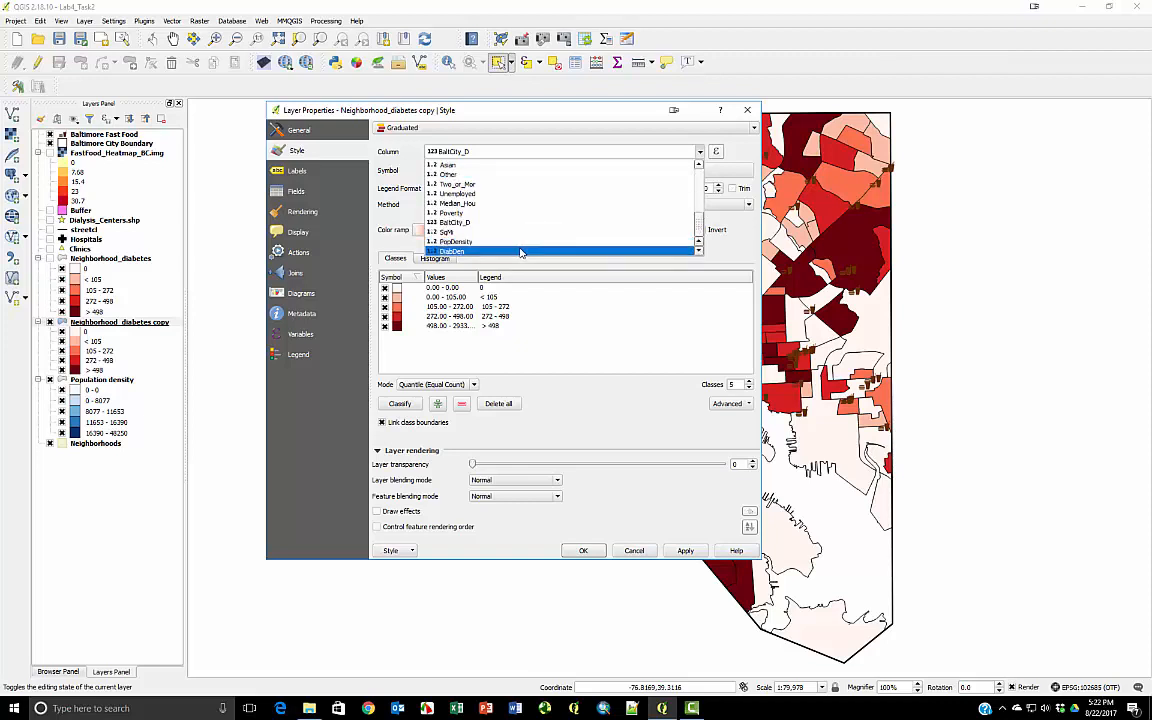
{"action": "left_click", "coordinate": [522, 251]}
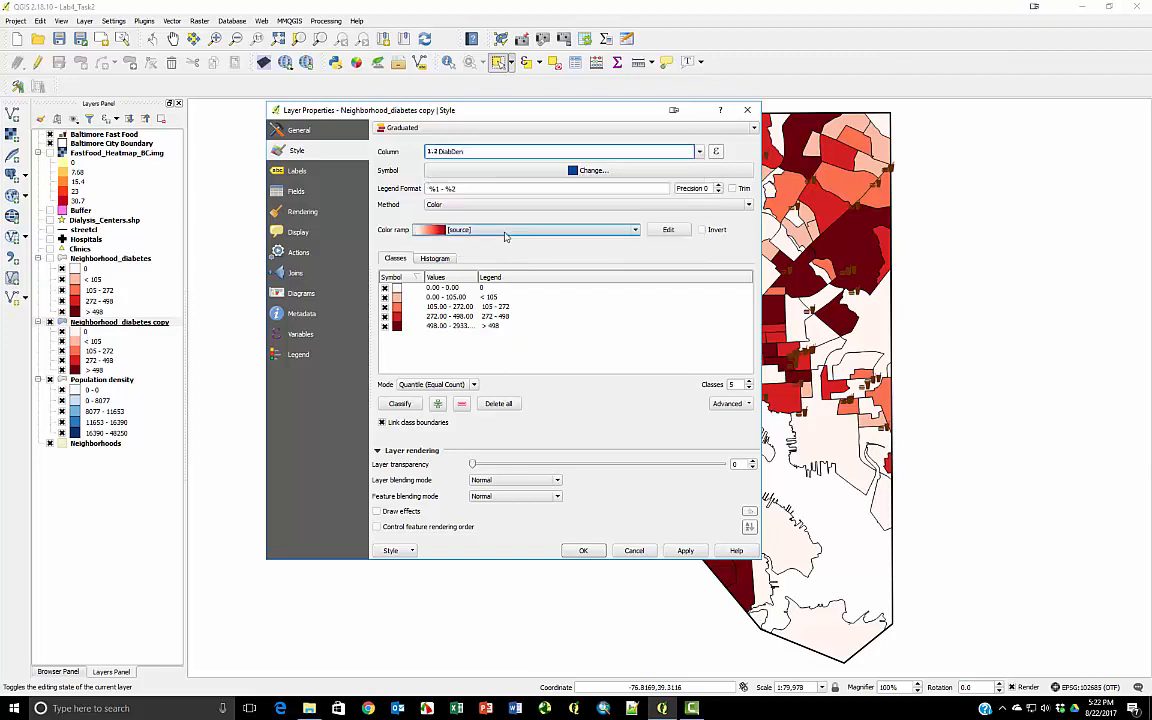
Choose the OrRd color ramp, reclassify the graduated classes for DiabDen and apply the style to the layer.
{"action": "left_click", "coordinate": [505, 236]}
{"action": "scroll", "coordinate": [512, 265], "scroll_direction": "down", "scroll_amount": 2}
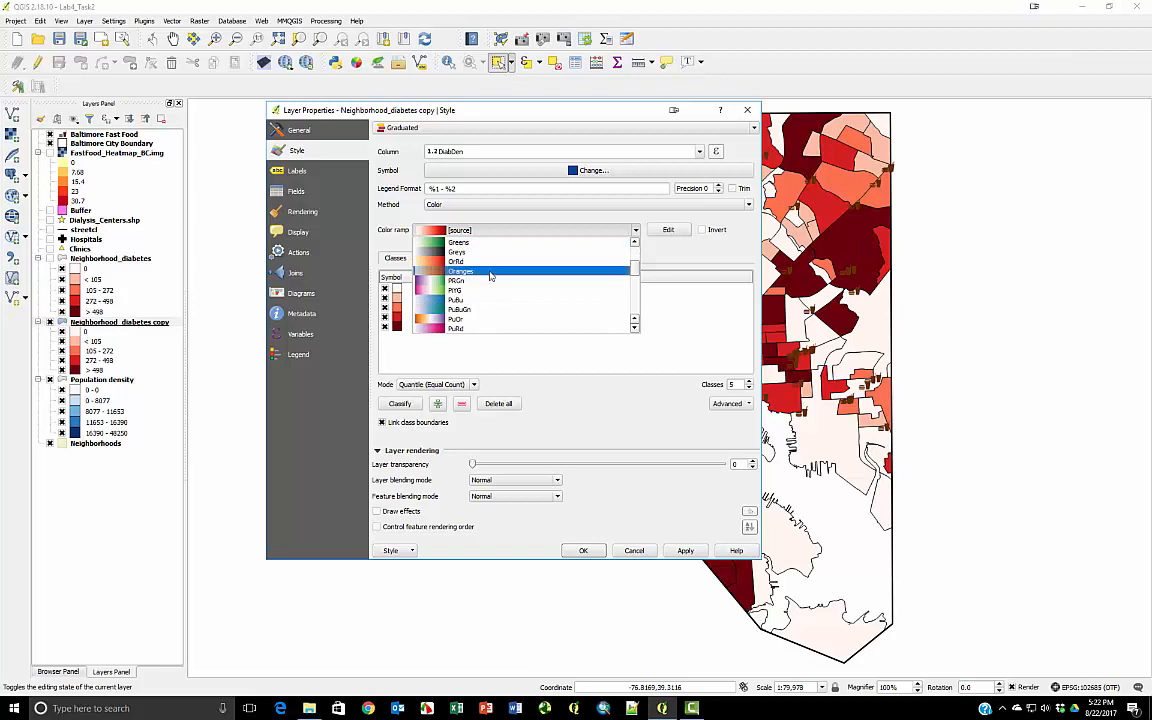
{"action": "left_click", "coordinate": [470, 261]}
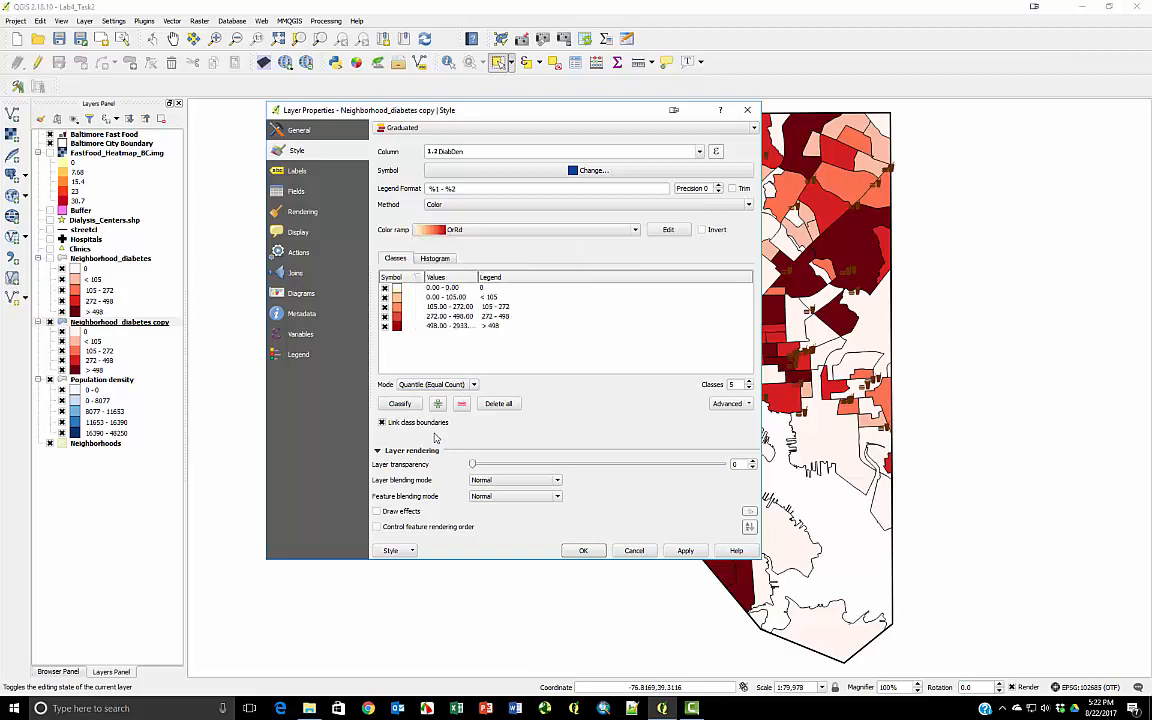
{"action": "left_click", "coordinate": [399, 403]}
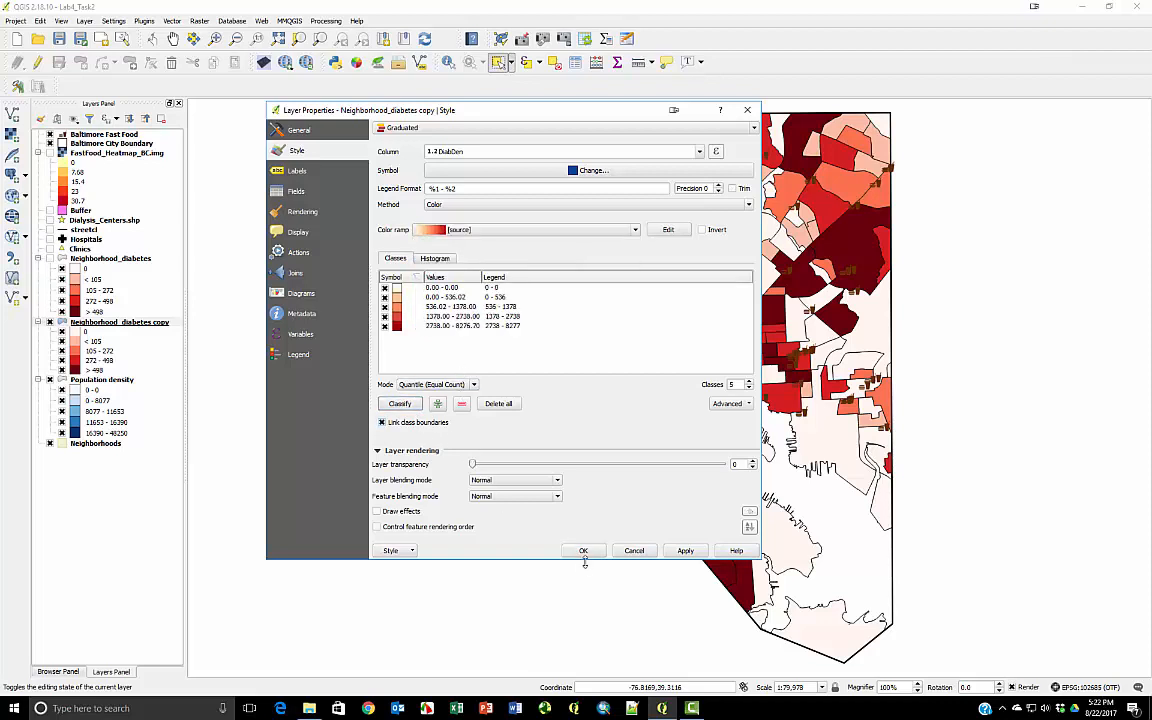
{"action": "left_click", "coordinate": [584, 550]}
Select the Diabetic Density layer and open the Processing Toolbox.
{"action": "left_click", "coordinate": [100, 322]}
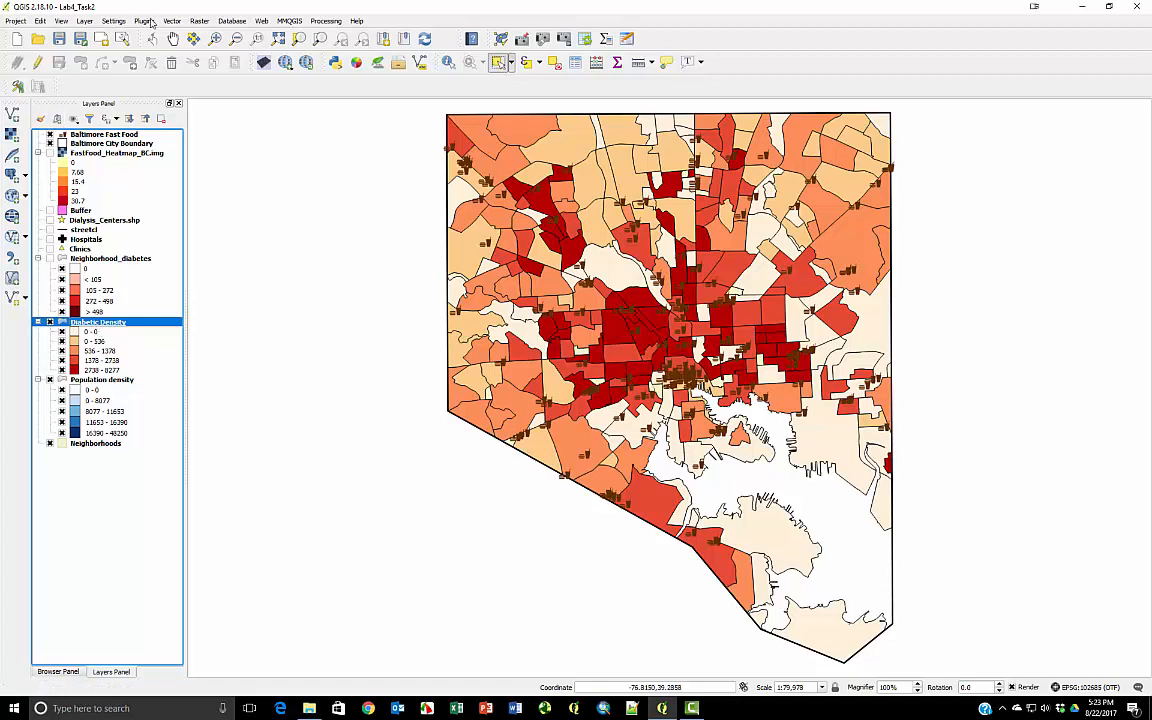
{"action": "left_click", "coordinate": [325, 20]}
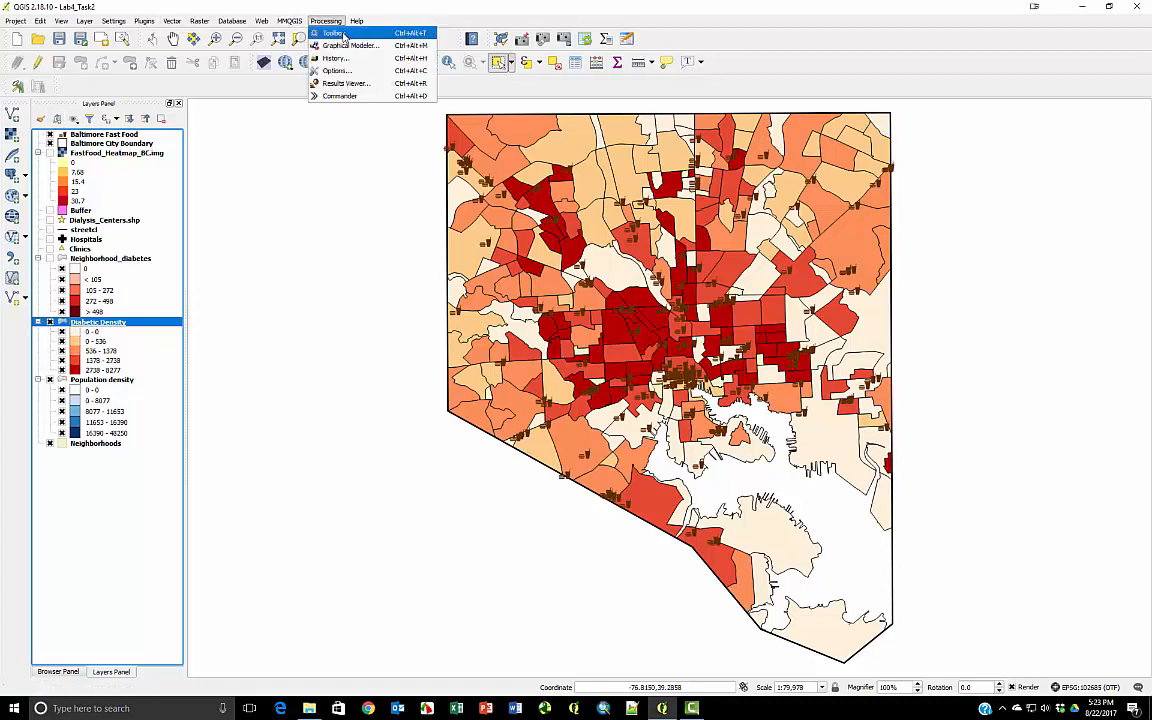
{"action": "left_click", "coordinate": [318, 31]}
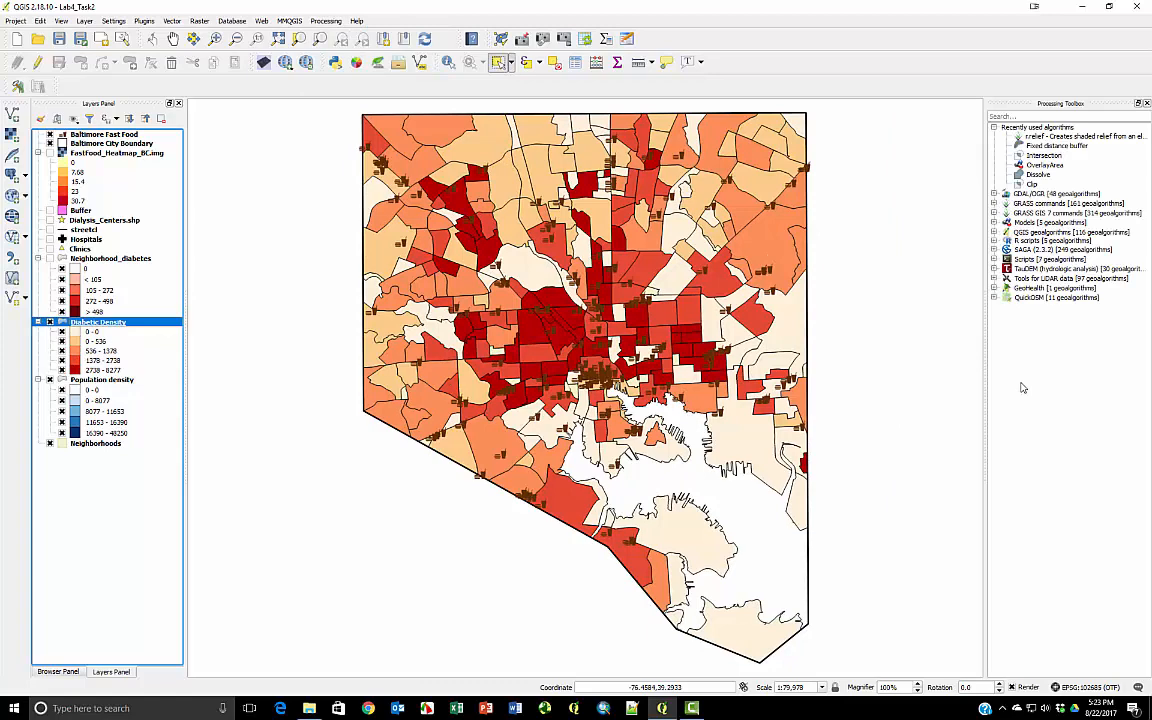